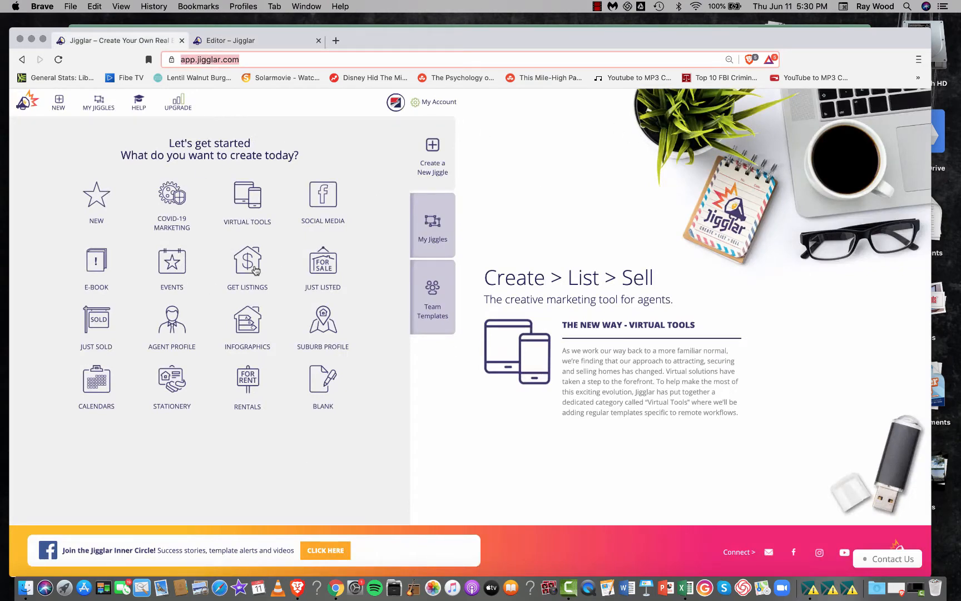
- Browse the Get Listings templates to find the A4 Portrait Local Traders List
{"action": "key", "text": "Return"}
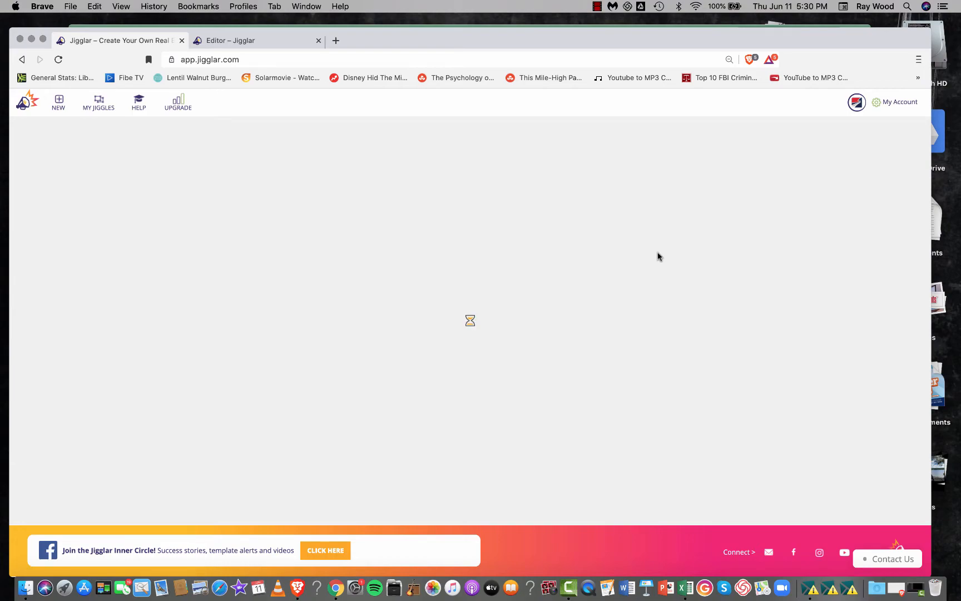
{"action": "scroll", "coordinate": [657, 257], "scroll_direction": "down", "scroll_amount": 3}
{"action": "scroll", "coordinate": [659, 256], "scroll_direction": "down", "scroll_amount": 5}
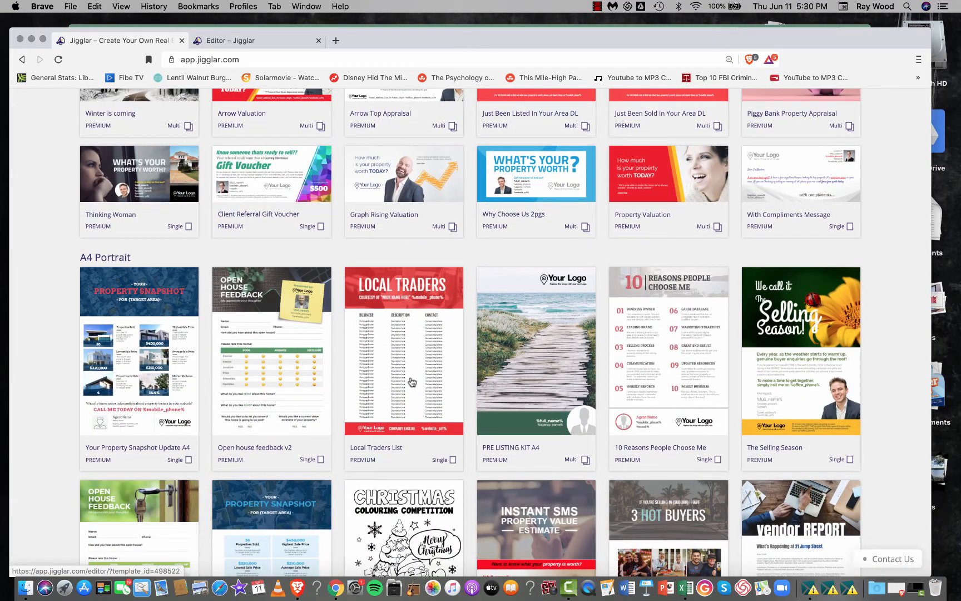
- Switch to the open Local Traders flyer in the editor and apply the agency color scheme to it
{"action": "left_click", "coordinate": [253, 40]}
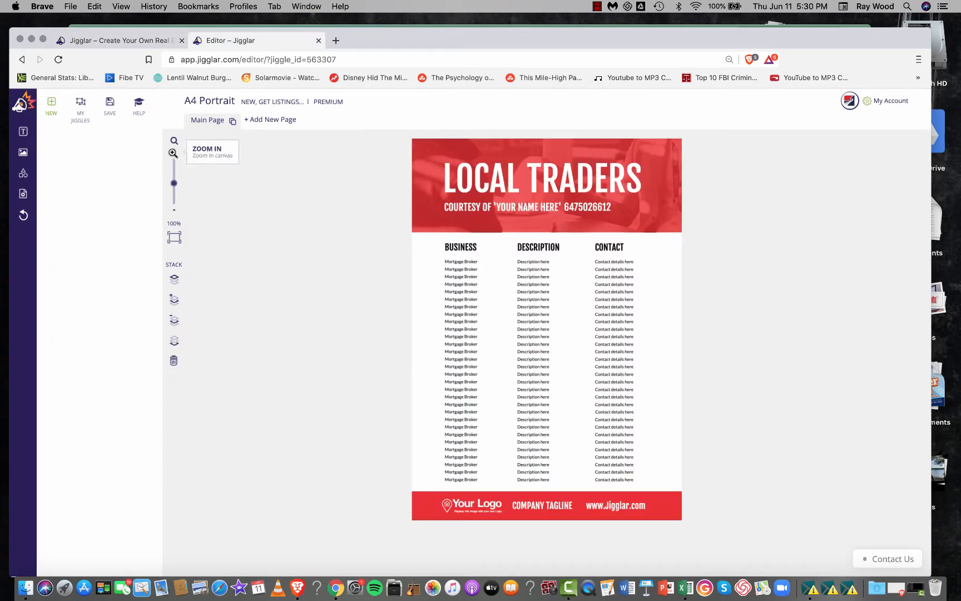
{"action": "left_click", "coordinate": [173, 153]}
{"action": "left_click", "coordinate": [173, 153]}
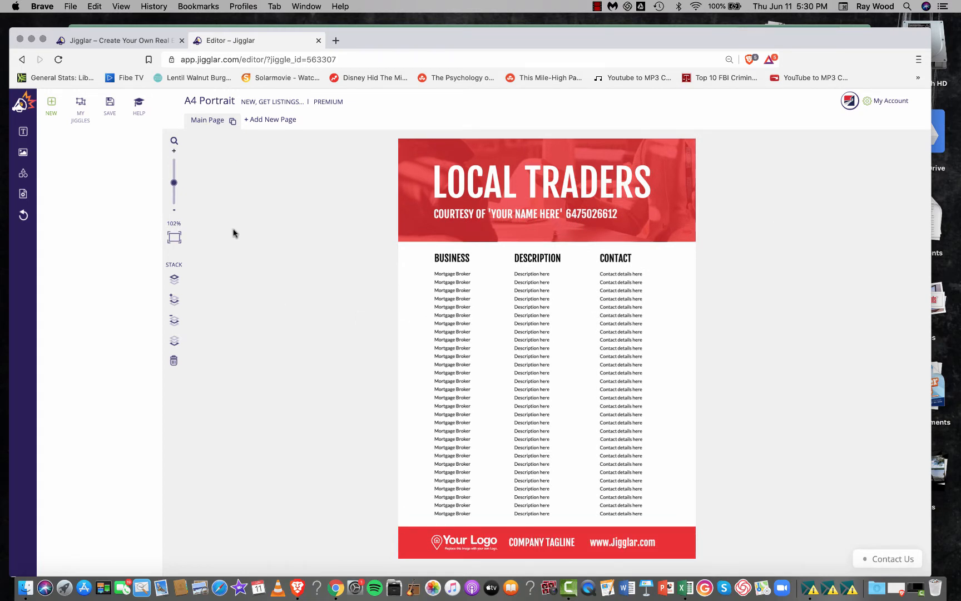
{"action": "left_click", "coordinate": [24, 194]}
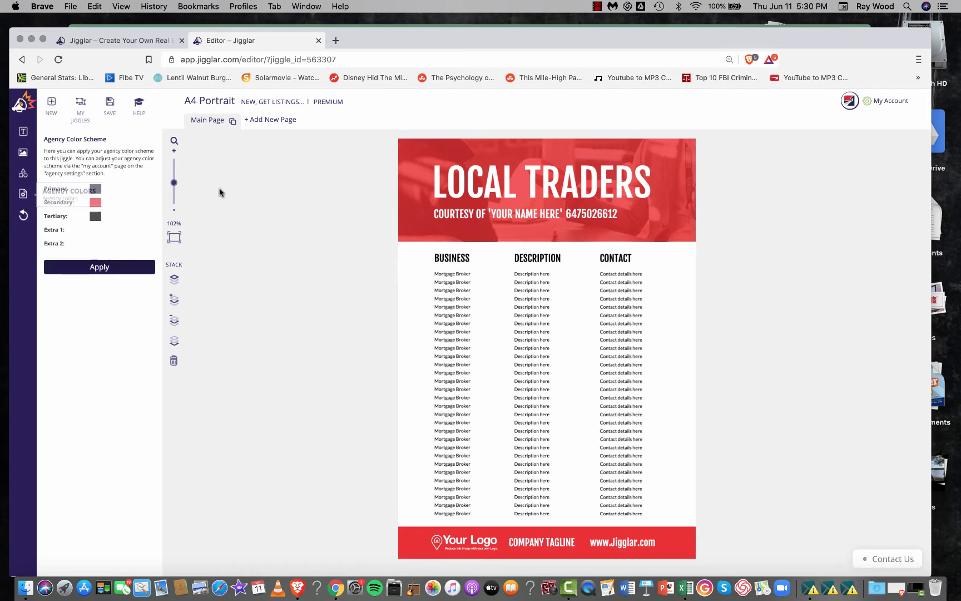
{"action": "left_click", "coordinate": [102, 267]}
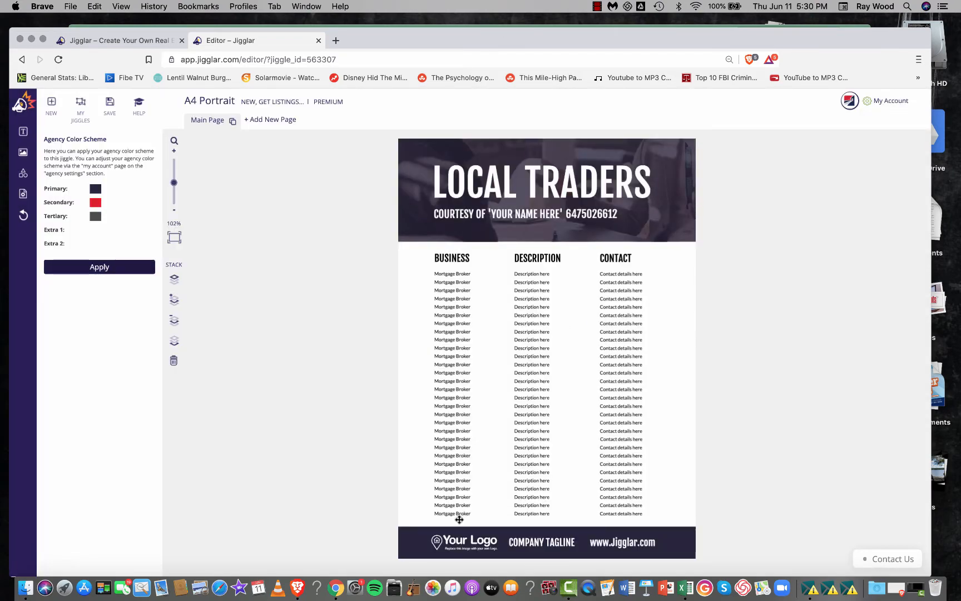
- Recolor the header shape behind the LOCAL TRADERS title to the agency red #e11b22
{"action": "left_click", "coordinate": [410, 142]}
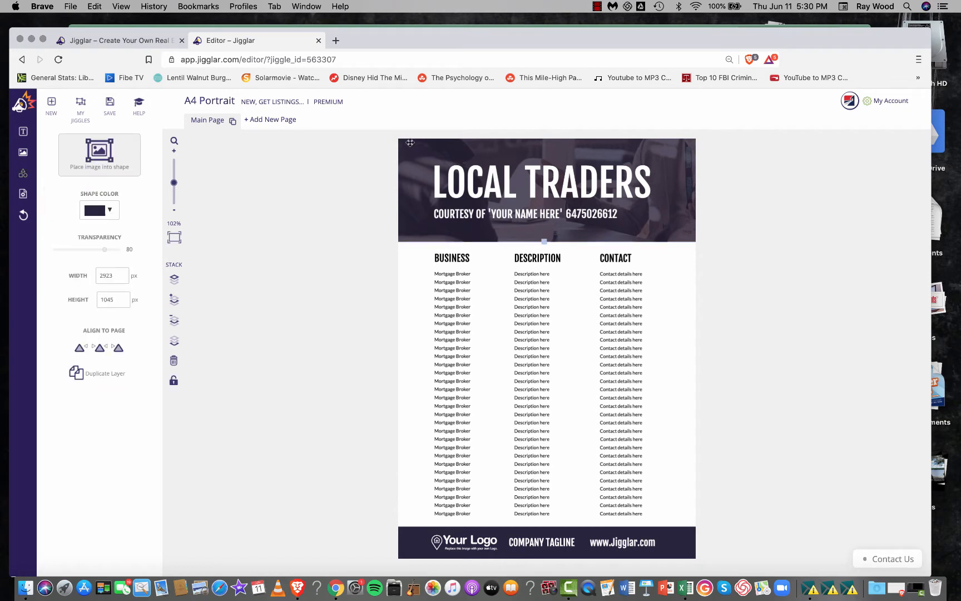
{"action": "left_click", "coordinate": [109, 212]}
{"action": "left_click", "coordinate": [108, 230]}
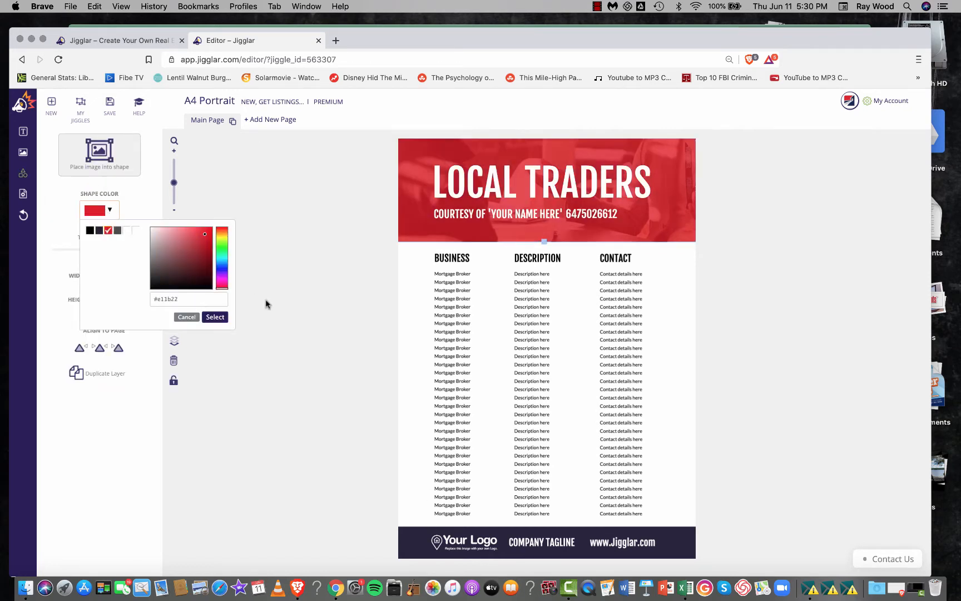
{"action": "left_click", "coordinate": [214, 317]}
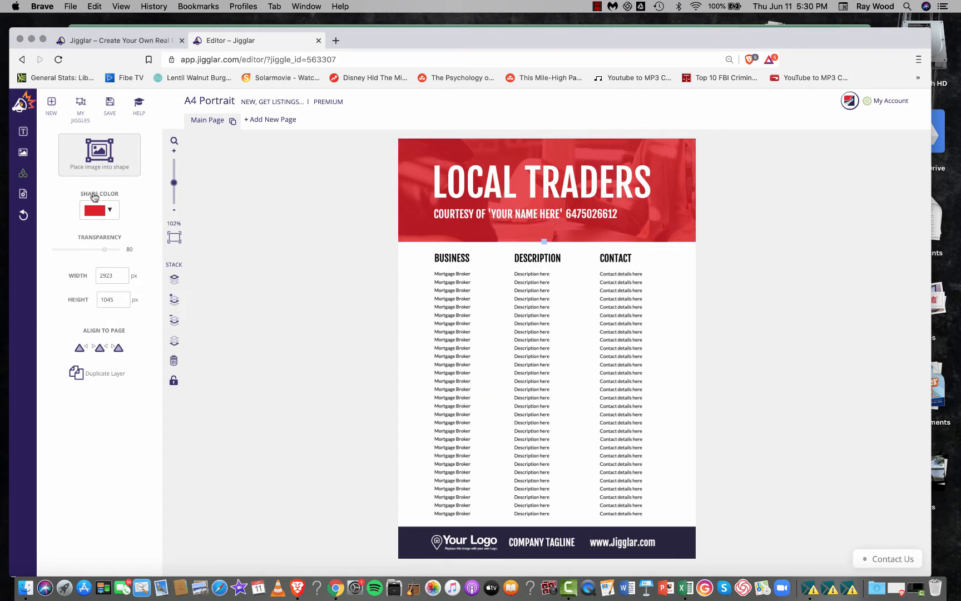
- Replace the footer's placeholder logo with the bestagents logo from My Library, scaled down to fit beside the company tagline
{"action": "left_click", "coordinate": [460, 542]}
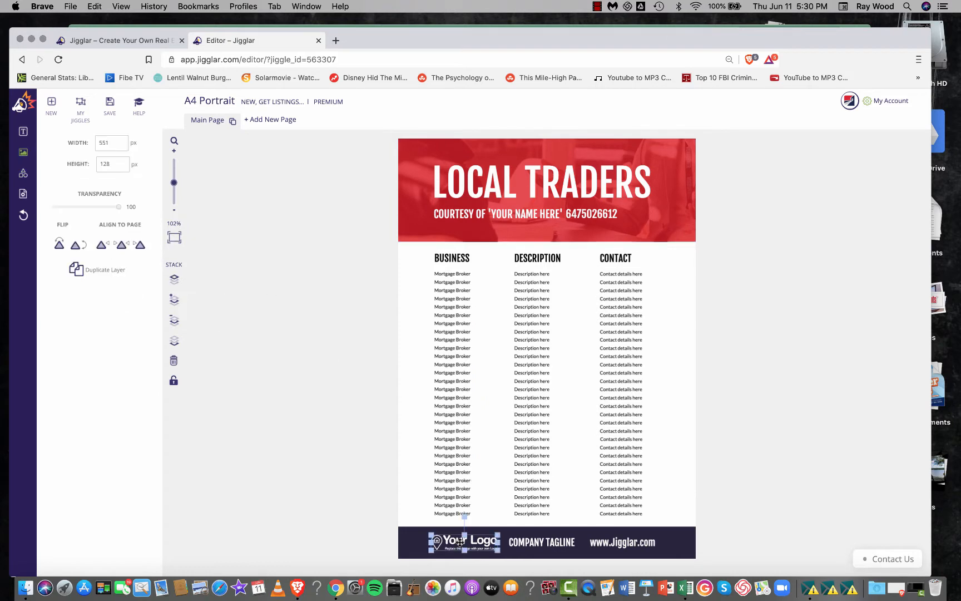
{"action": "key", "text": "BackSpace"}
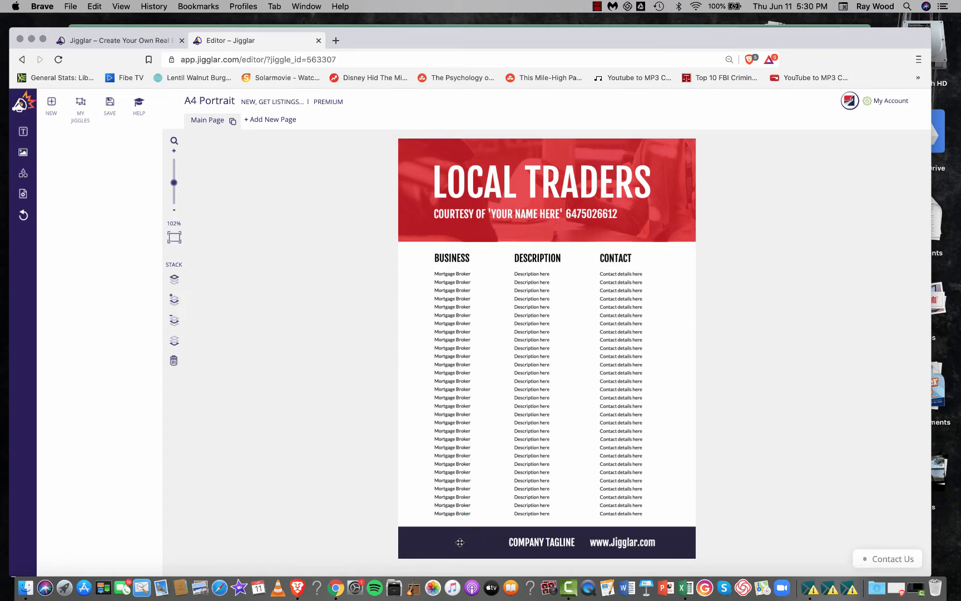
{"action": "left_click", "coordinate": [24, 153]}
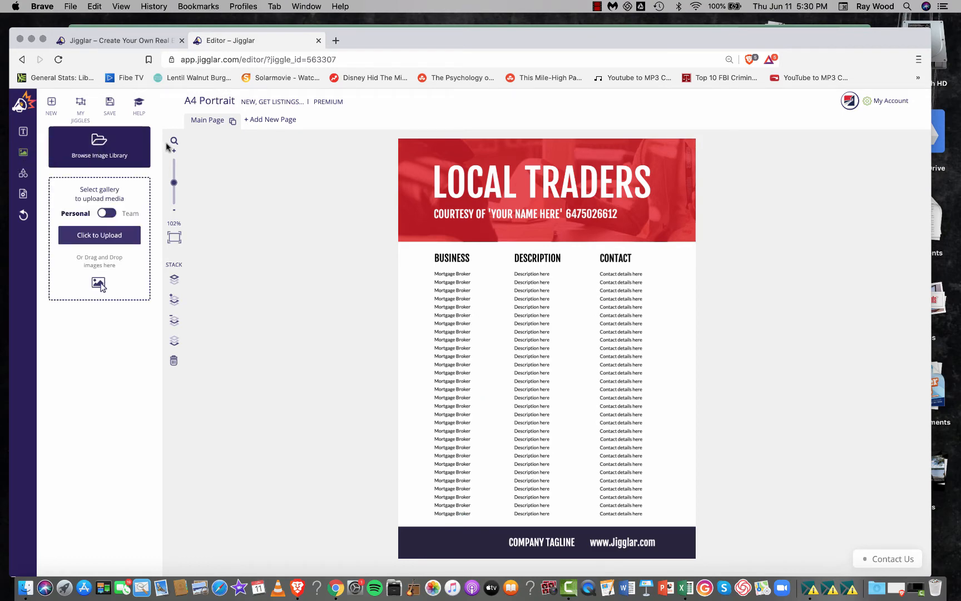
{"action": "left_click", "coordinate": [112, 153]}
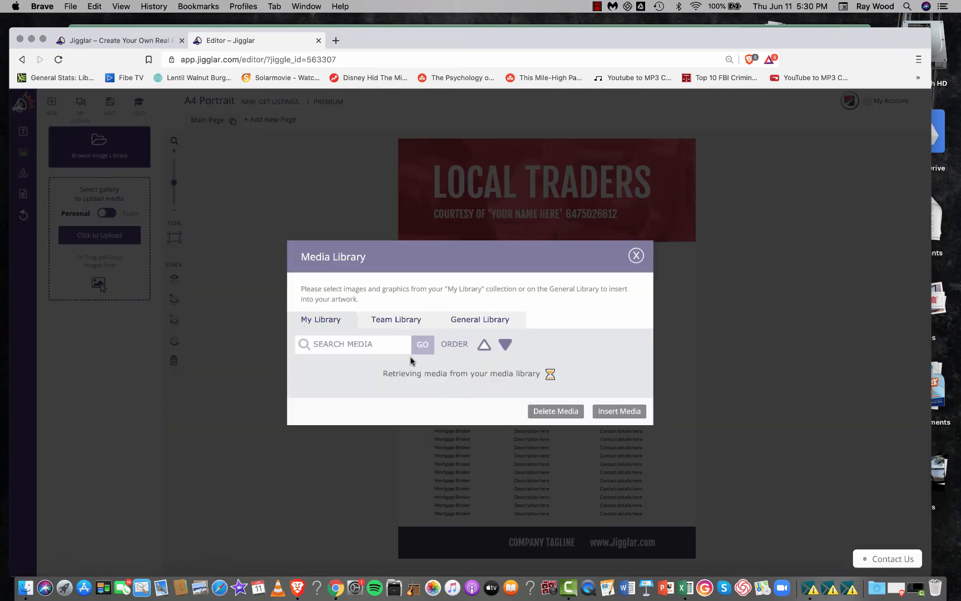
{"action": "scroll", "coordinate": [473, 396], "scroll_direction": "down", "scroll_amount": 1}
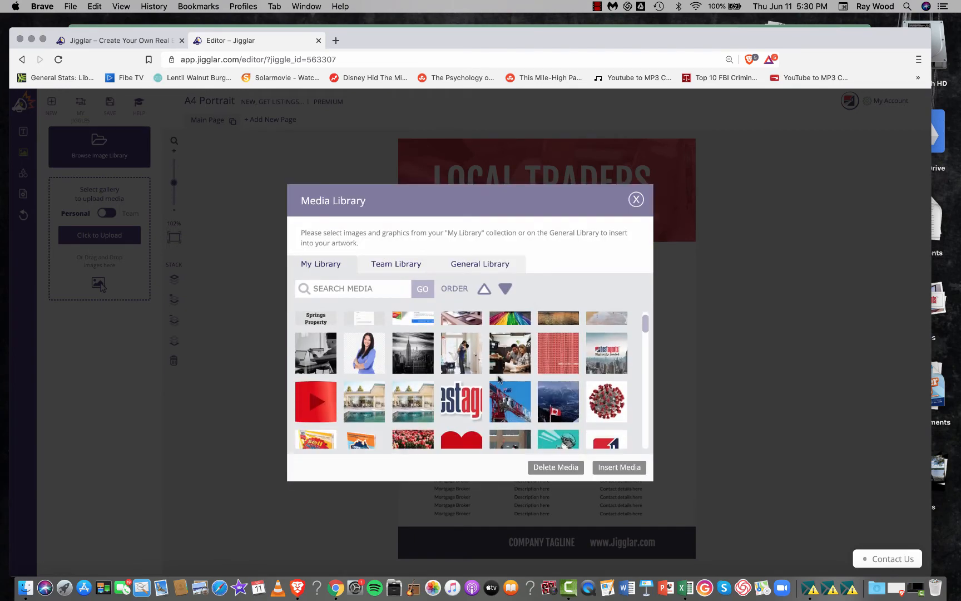
{"action": "left_click", "coordinate": [473, 396]}
{"action": "left_click", "coordinate": [619, 467]}
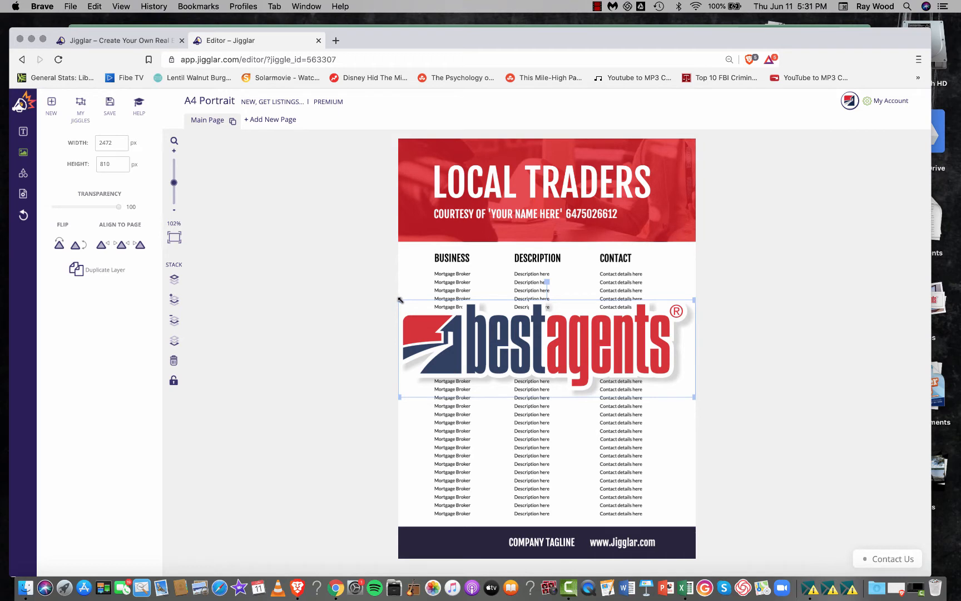
{"action": "left_click_drag", "start_coordinate": [399, 300], "coordinate": [450, 544]}
{"action": "left_click", "coordinate": [768, 444]}
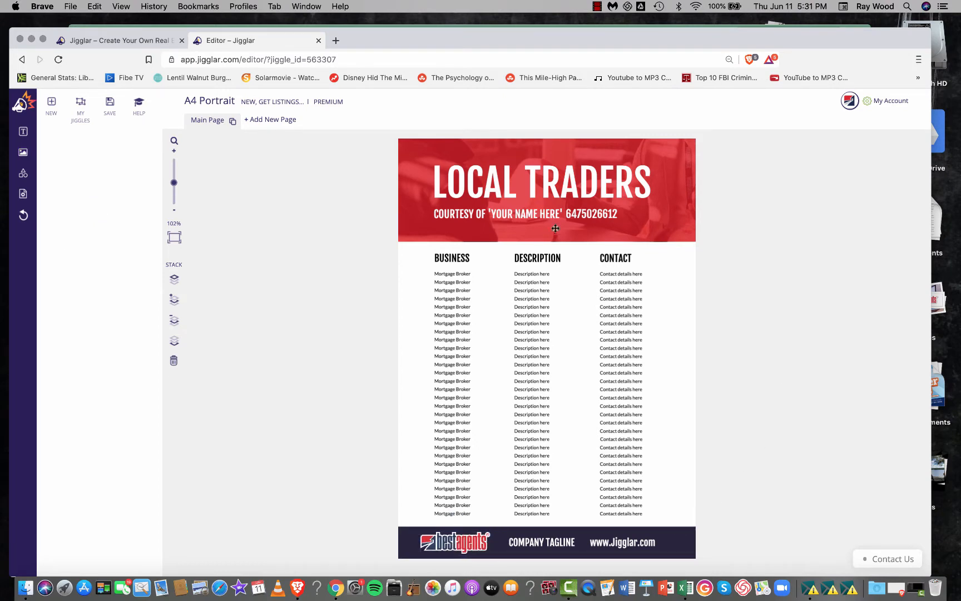
- Duplicate the COURTESY OF line, move the copy above the LOCAL TRADERS title and change its text to TORONTO'S
{"action": "left_click", "coordinate": [527, 214]}
{"action": "key", "text": "super+v"}
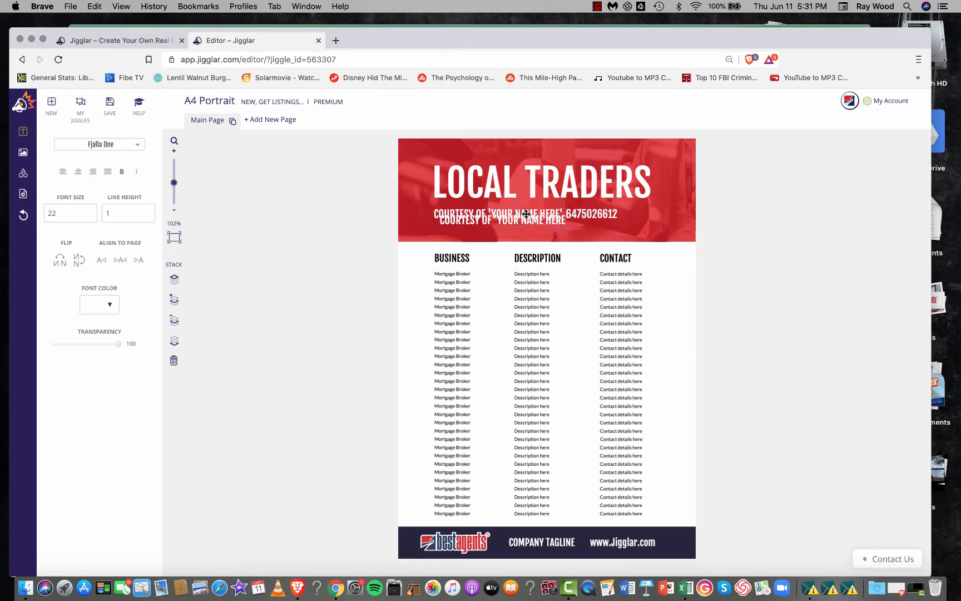
{"action": "left_click", "coordinate": [325, 253]}
{"action": "left_click_drag", "start_coordinate": [522, 226], "coordinate": [549, 152]}
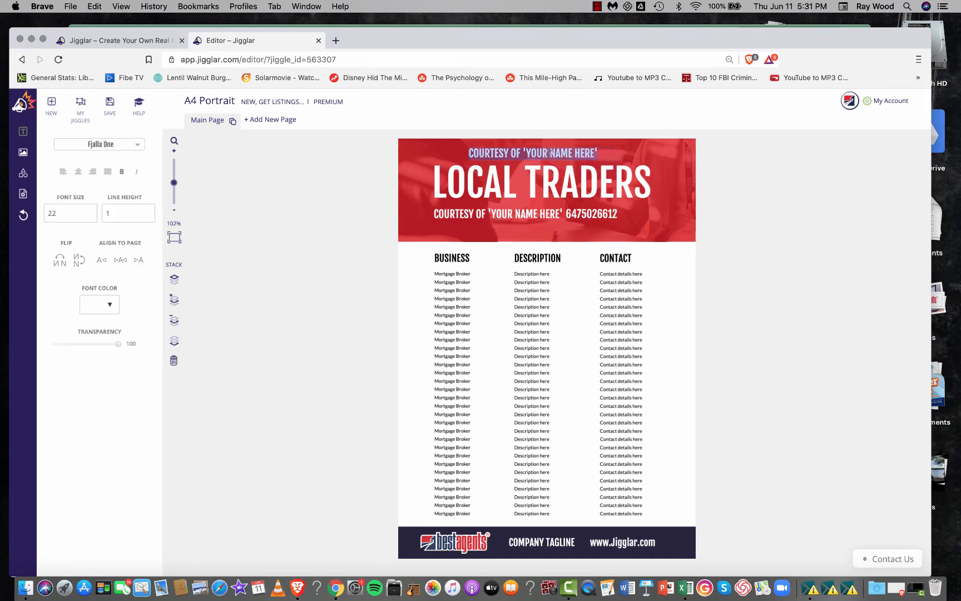
{"action": "type", "text": "TORONTO'S"}
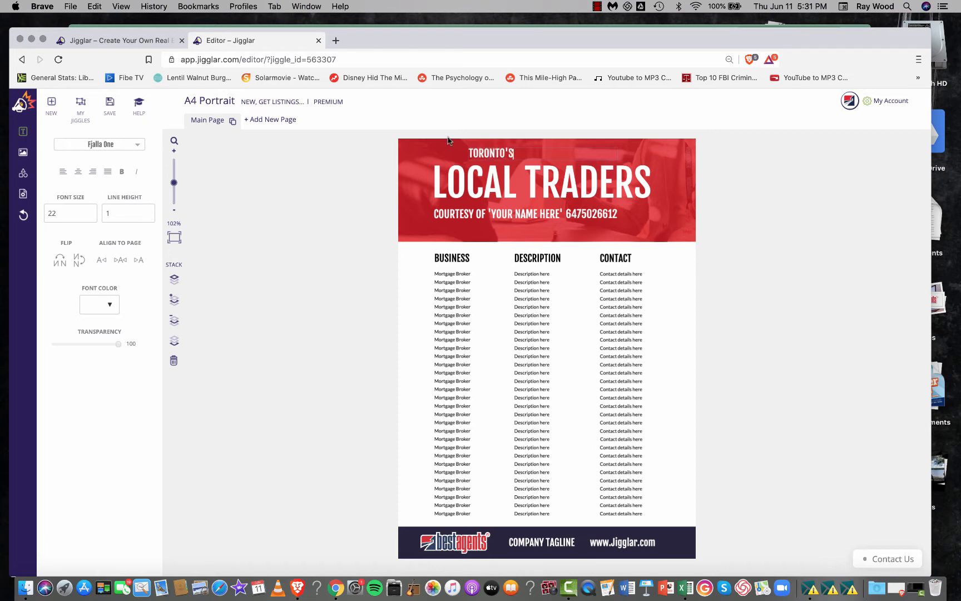
- Shrink the TORONTO'S text box to fit its text and center it above the LOCAL TRADERS title
{"action": "left_click", "coordinate": [517, 137]}
{"action": "left_click_drag", "start_coordinate": [504, 145], "coordinate": [605, 158]}
{"action": "left_click_drag", "start_coordinate": [671, 156], "coordinate": [580, 155]}
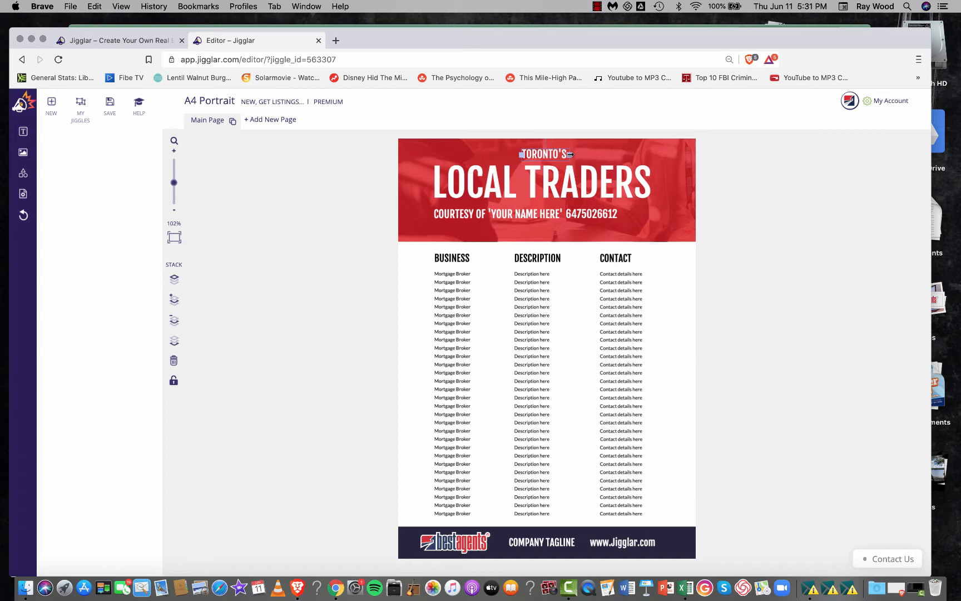
{"action": "left_click", "coordinate": [476, 149]}
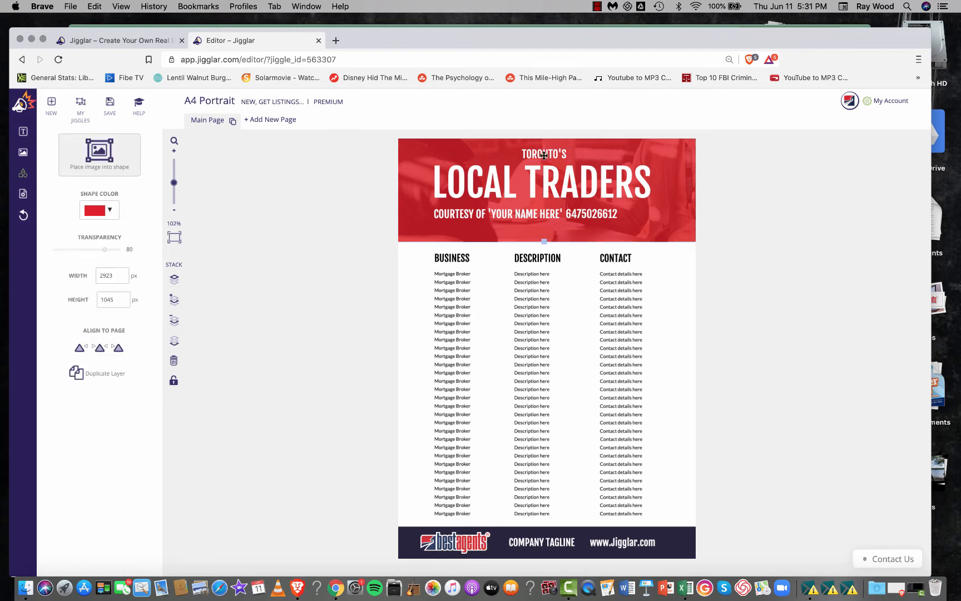
{"action": "left_click_drag", "start_coordinate": [544, 155], "coordinate": [539, 152]}
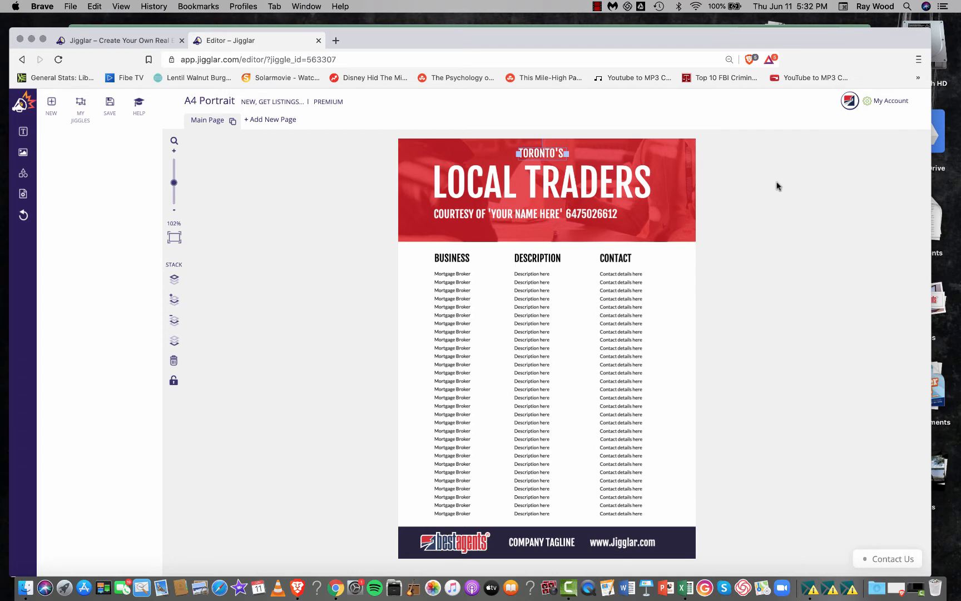
- Switch to the Local Traders Demo workbook in Excel and go to the first business entry, Architect
{"action": "left_click", "coordinate": [445, 322]}
{"action": "key", "text": "ctrl+Up"}
{"action": "left_click", "coordinate": [222, 427]}
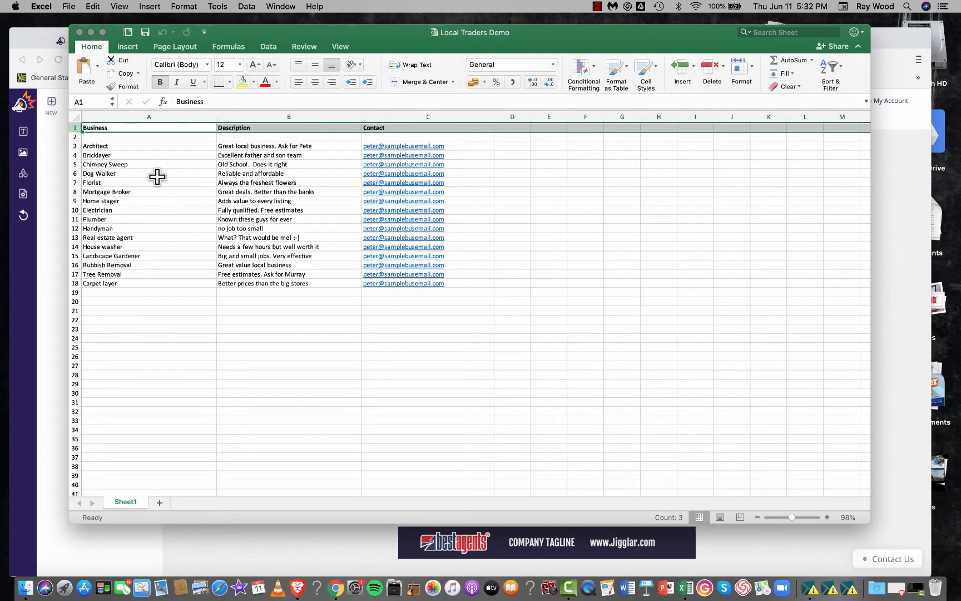
{"action": "left_click", "coordinate": [428, 320]}
{"action": "left_click", "coordinate": [93, 146]}
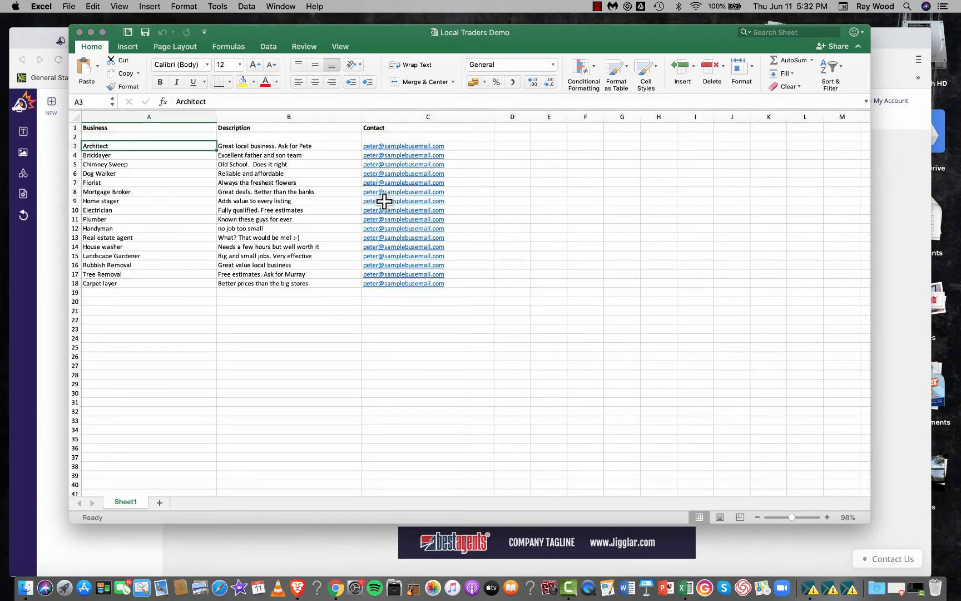
{"action": "left_click", "coordinate": [74, 128]}
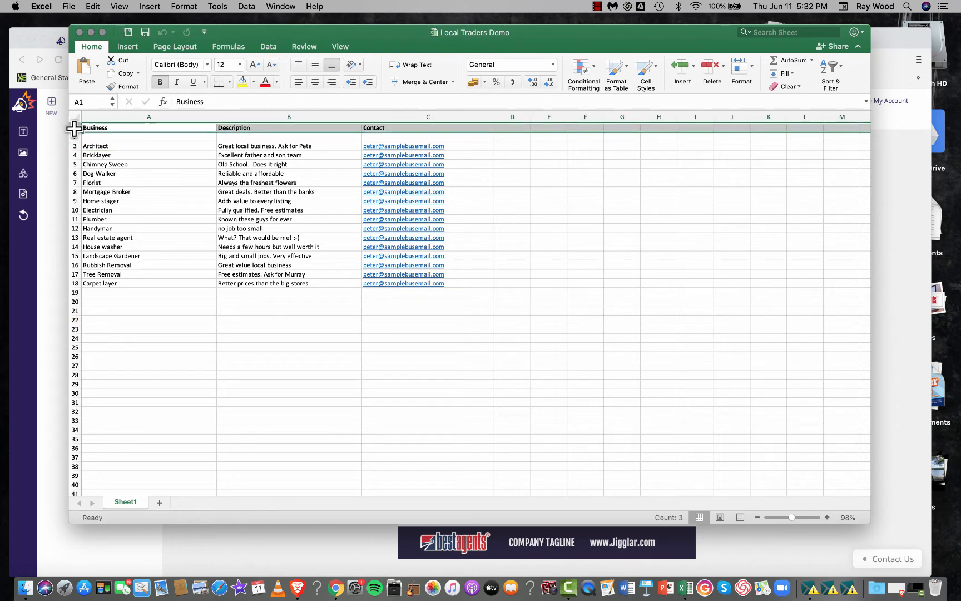
{"action": "key", "text": "Delete"}
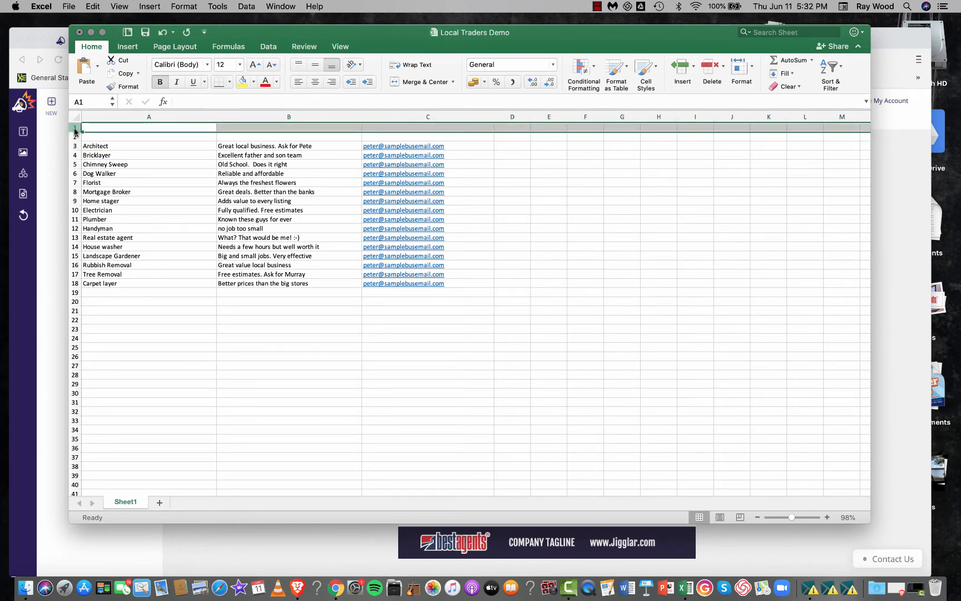
{"action": "key", "text": "super+z"}
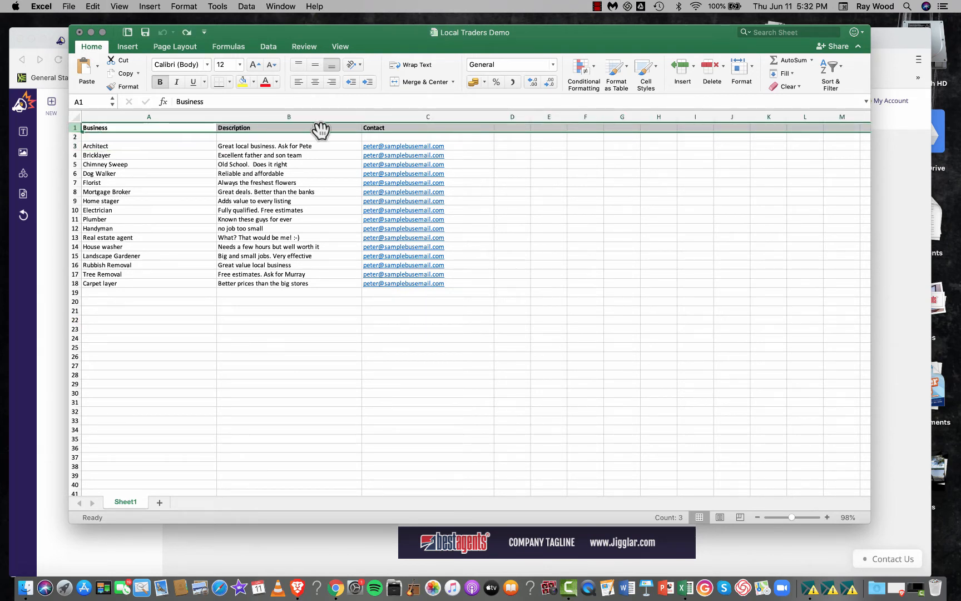
- Check the column headings on the flyer in the Jigglar editor, and return to the Local Traders Demo workbook in Excel
{"action": "key", "text": "ctrl+Up"}
{"action": "left_click", "coordinate": [814, 225]}
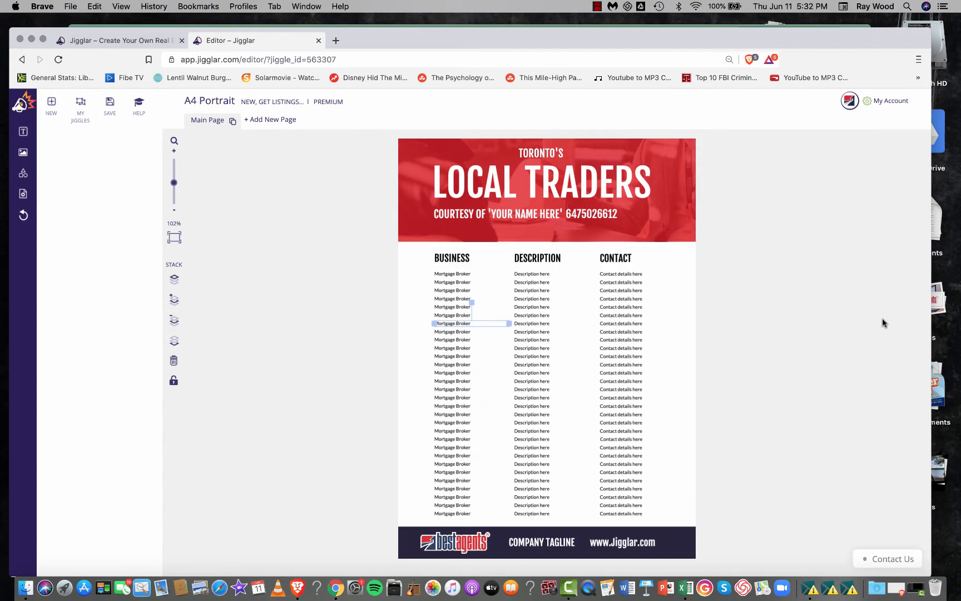
{"action": "key", "text": "ctrl+Up"}
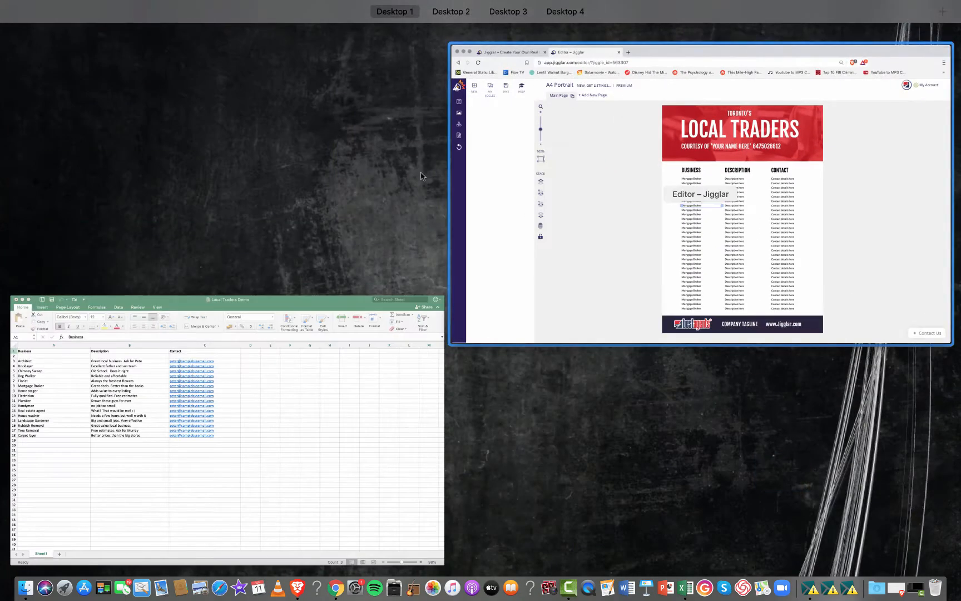
{"action": "left_click", "coordinate": [215, 444]}
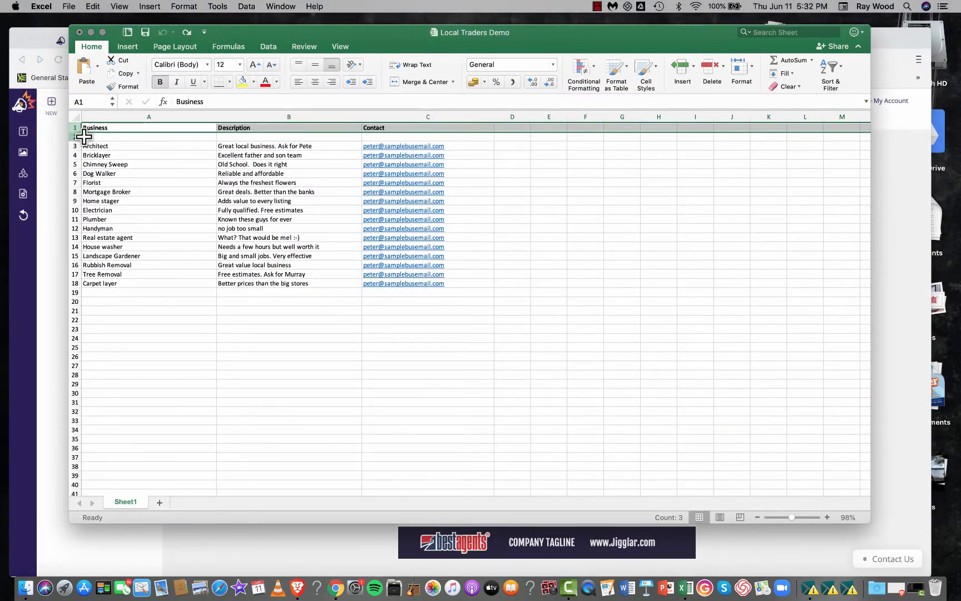
- Clear the heading row of the worksheet and copy column A with the business names
{"action": "key", "text": "Delete"}
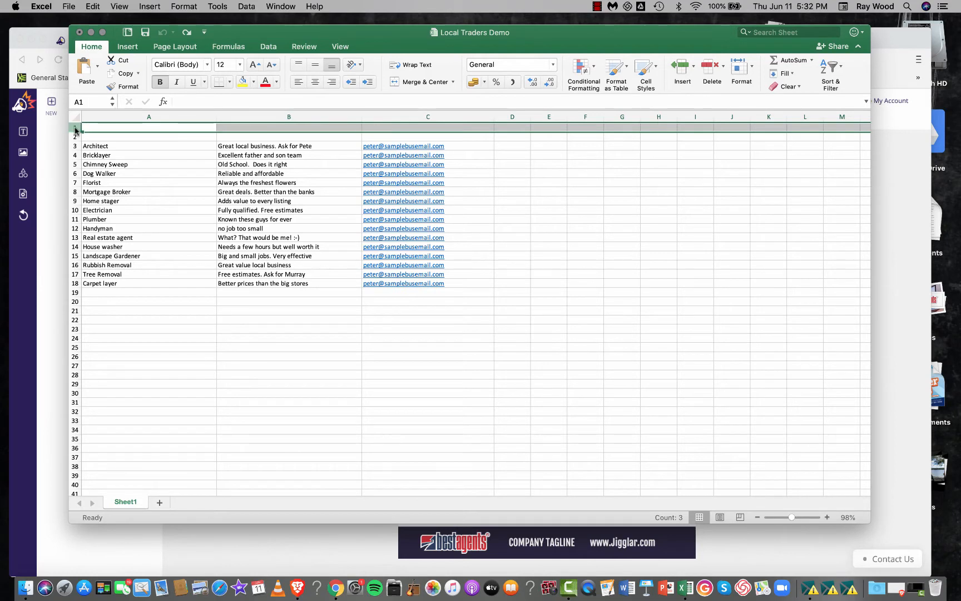
{"action": "left_click", "coordinate": [253, 419]}
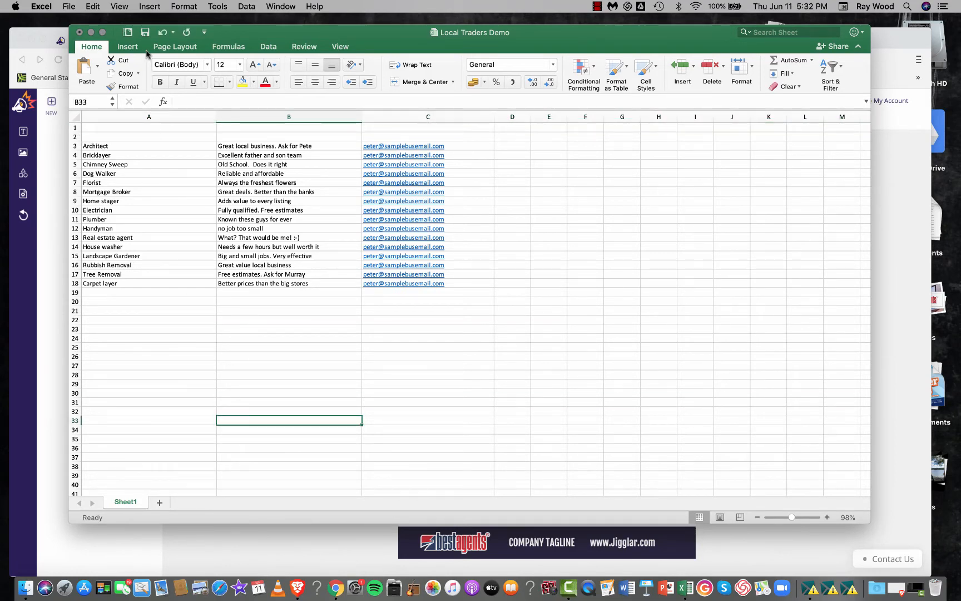
{"action": "left_click", "coordinate": [148, 117]}
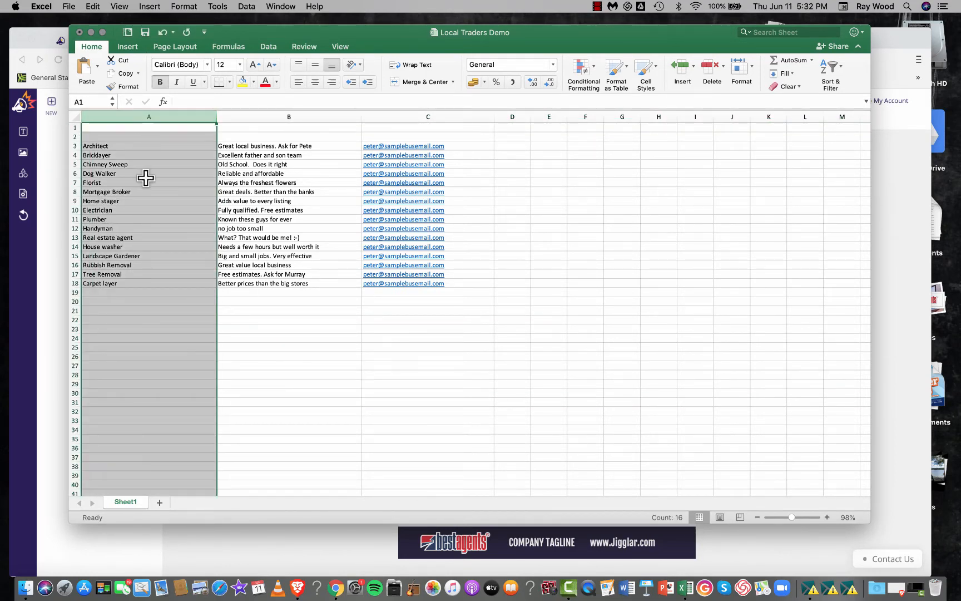
{"action": "right_click", "coordinate": [138, 183]}
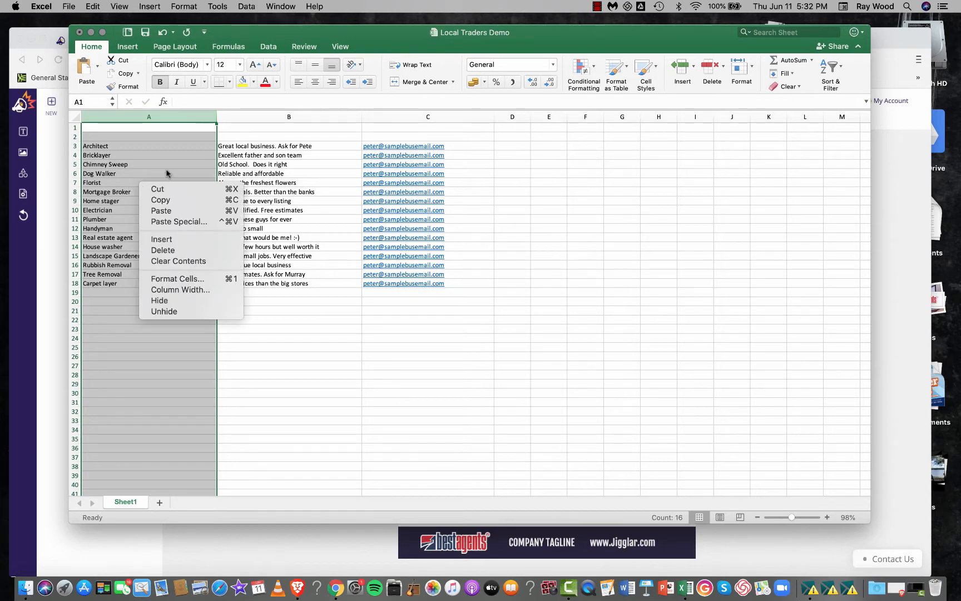
{"action": "left_click", "coordinate": [175, 200]}
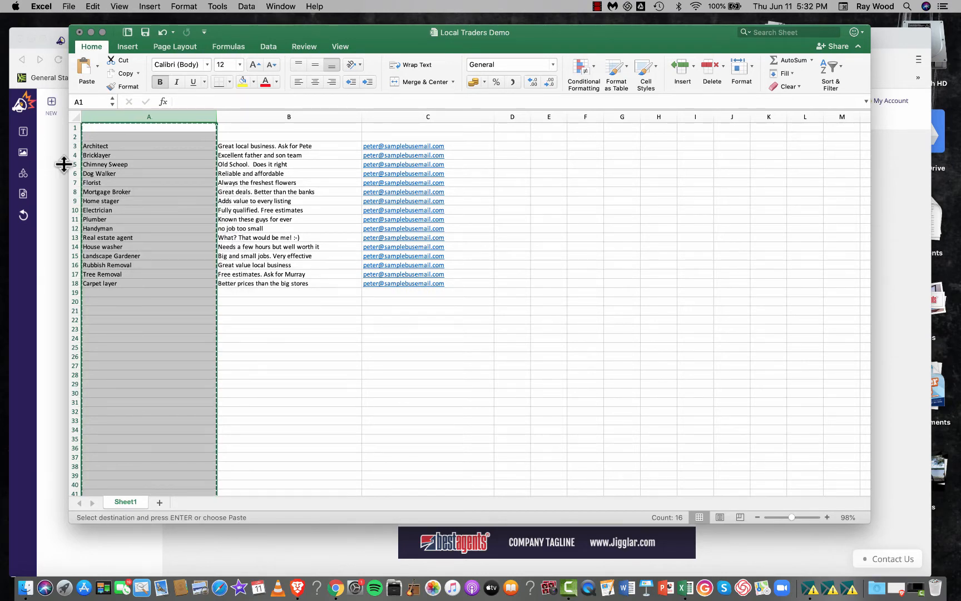
- Switch to the Jigglar editor and delete all the Mortgage Broker placeholder lines under the BUSINESS heading
{"action": "key", "text": "ctrl+Up"}
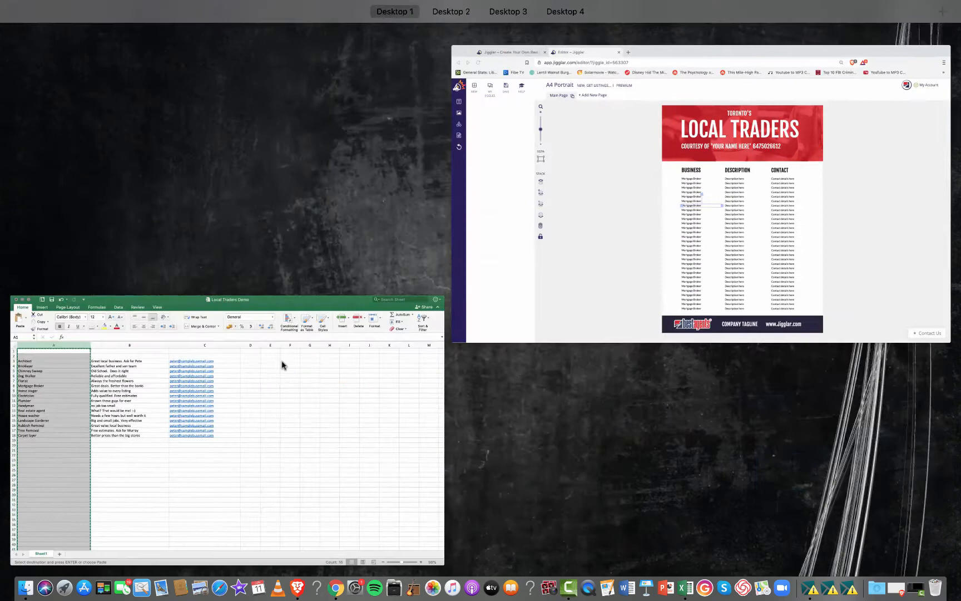
{"action": "left_click", "coordinate": [628, 274]}
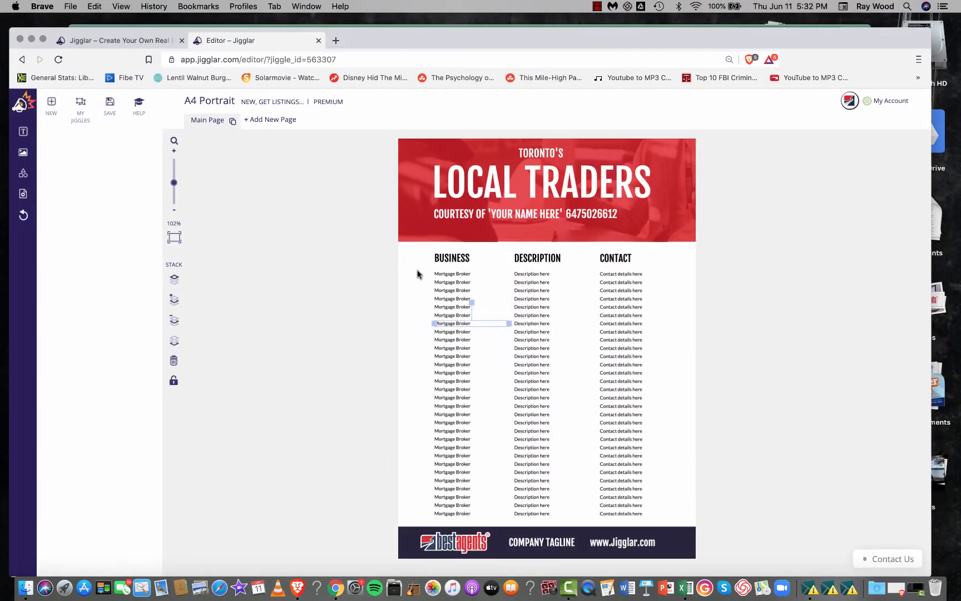
{"action": "left_click_drag", "start_coordinate": [418, 271], "coordinate": [468, 517]}
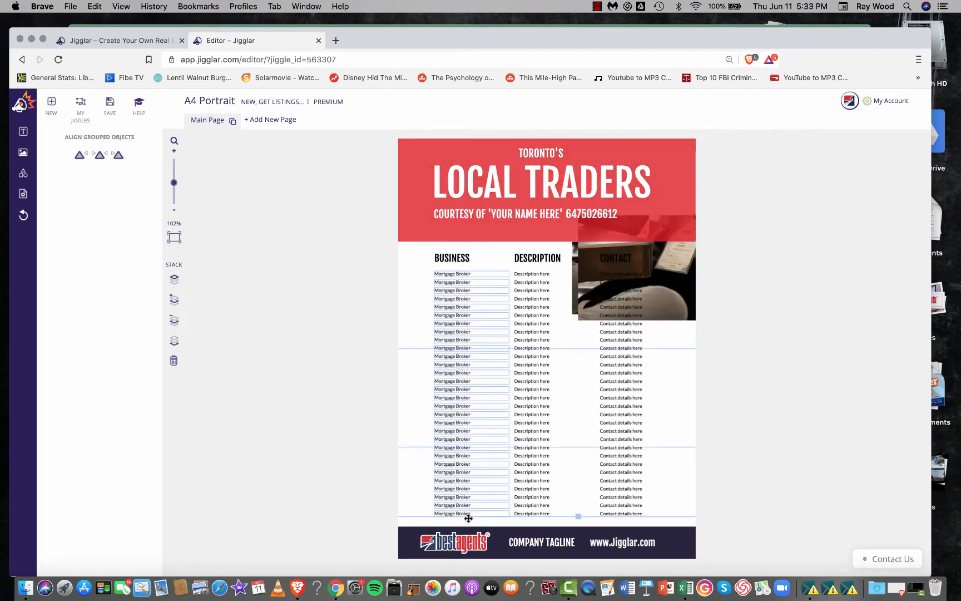
{"action": "key", "text": "BackSpace"}
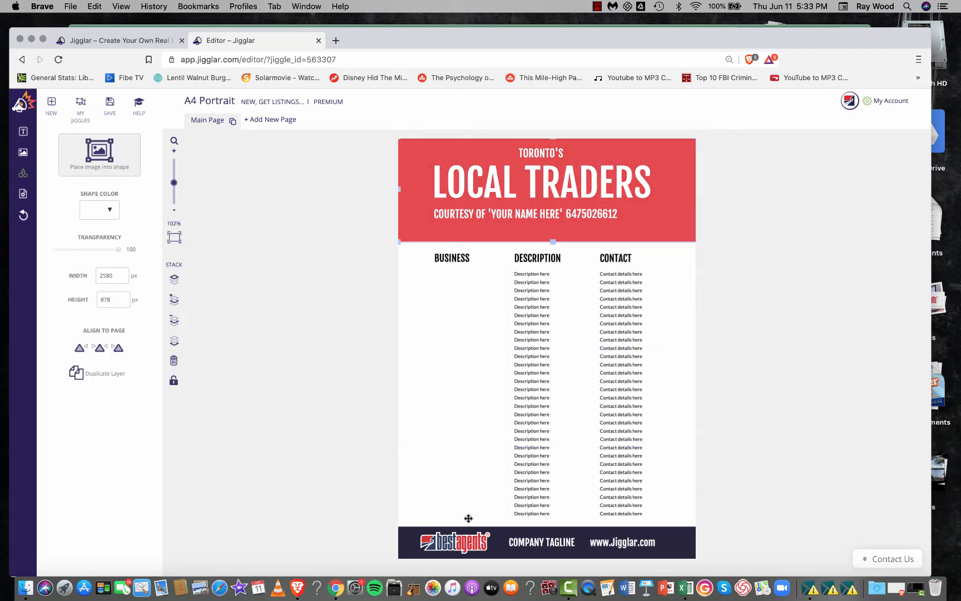
- Create a new text block and move it into the empty area below the BUSINESS heading
{"action": "left_click", "coordinate": [23, 133]}
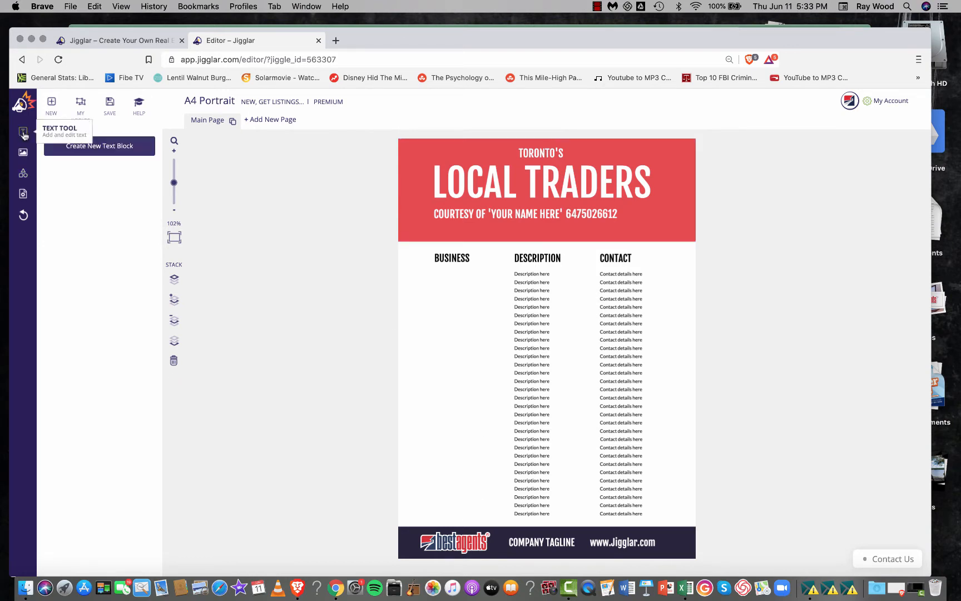
{"action": "left_click", "coordinate": [93, 147]}
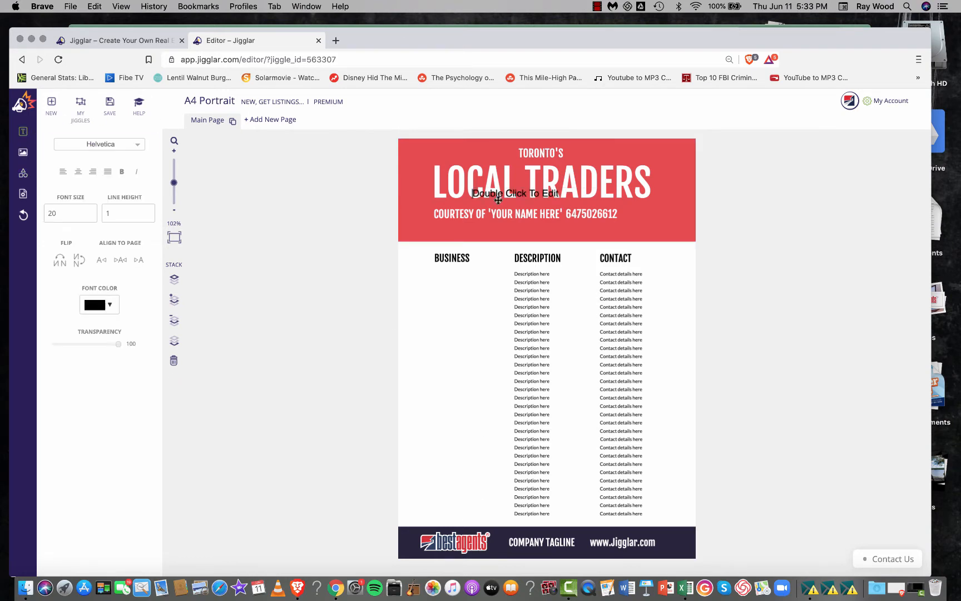
{"action": "left_click", "coordinate": [453, 298]}
{"action": "left_click_drag", "start_coordinate": [523, 192], "coordinate": [468, 284]}
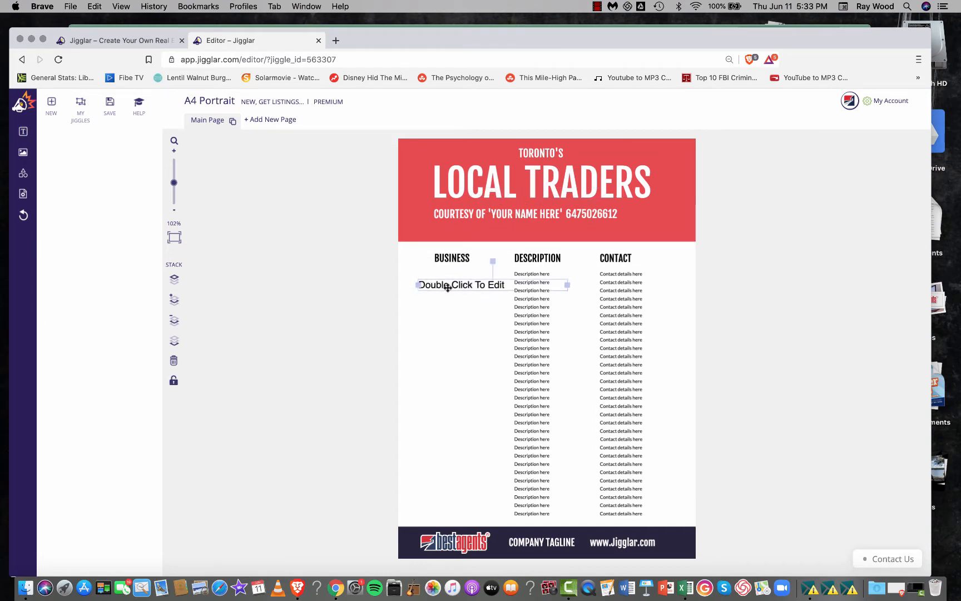
- Set the font size of the new text block to 12
{"action": "double_click", "coordinate": [448, 288]}
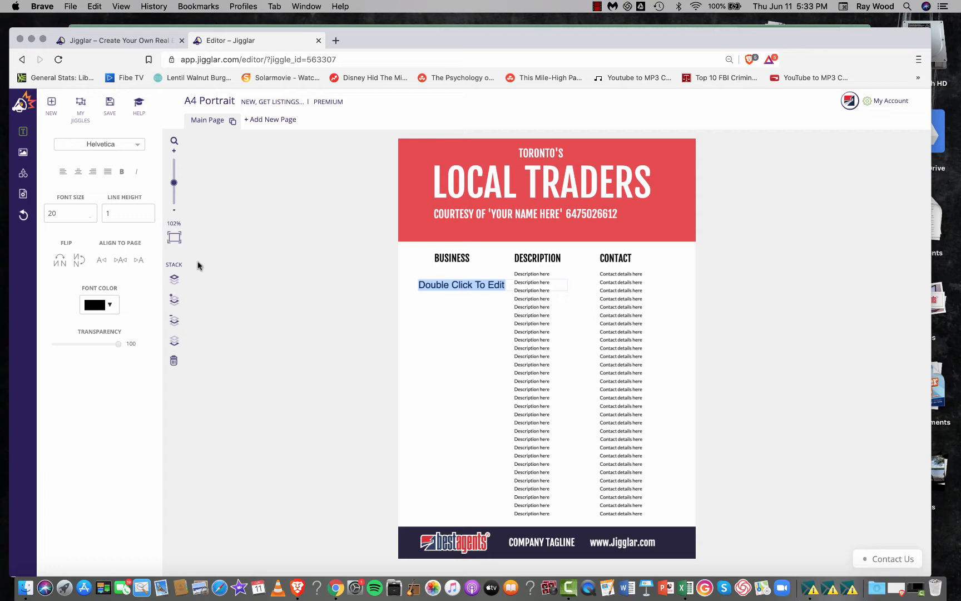
{"action": "left_click", "coordinate": [90, 215]}
{"action": "left_click", "coordinate": [90, 215]}
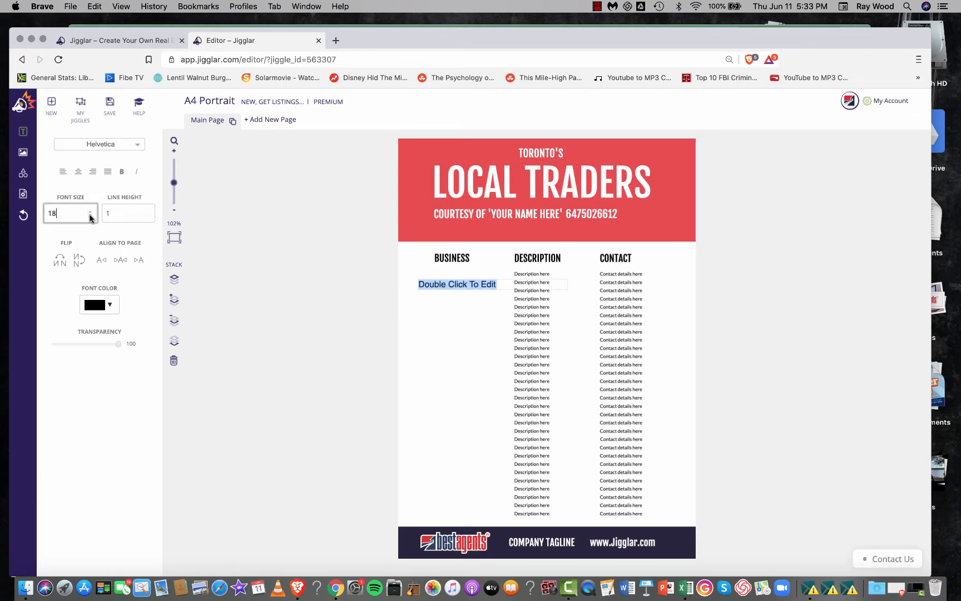
{"action": "left_click", "coordinate": [90, 215]}
{"action": "left_click", "coordinate": [90, 215]}
{"action": "left_click", "coordinate": [90, 215]}
{"action": "left_click", "coordinate": [90, 215]}
{"action": "left_click", "coordinate": [91, 215]}
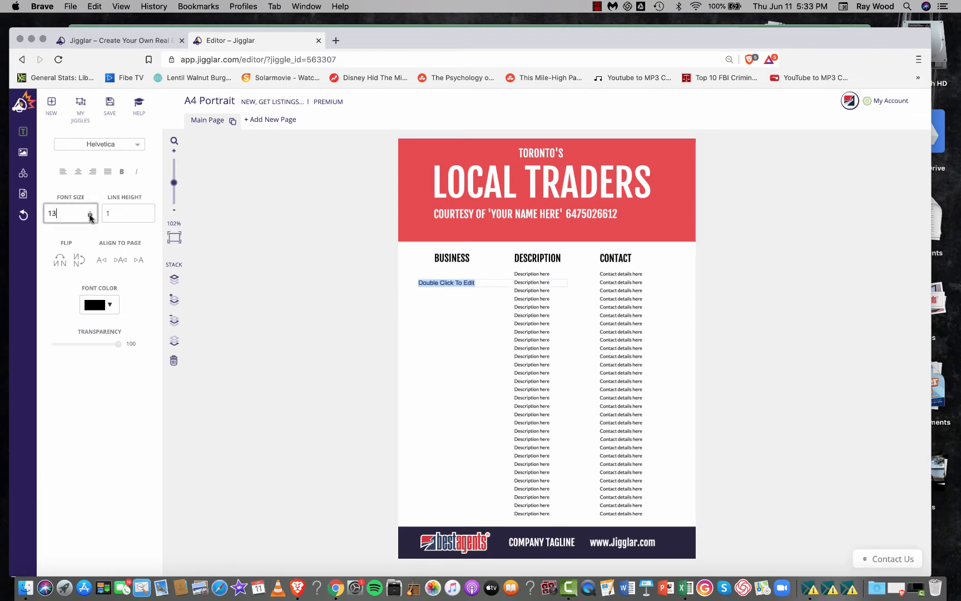
{"action": "left_click", "coordinate": [90, 215]}
- Replace the new block's placeholder text with the business names copied from the workbook
{"action": "left_click_drag", "start_coordinate": [476, 281], "coordinate": [403, 278]}
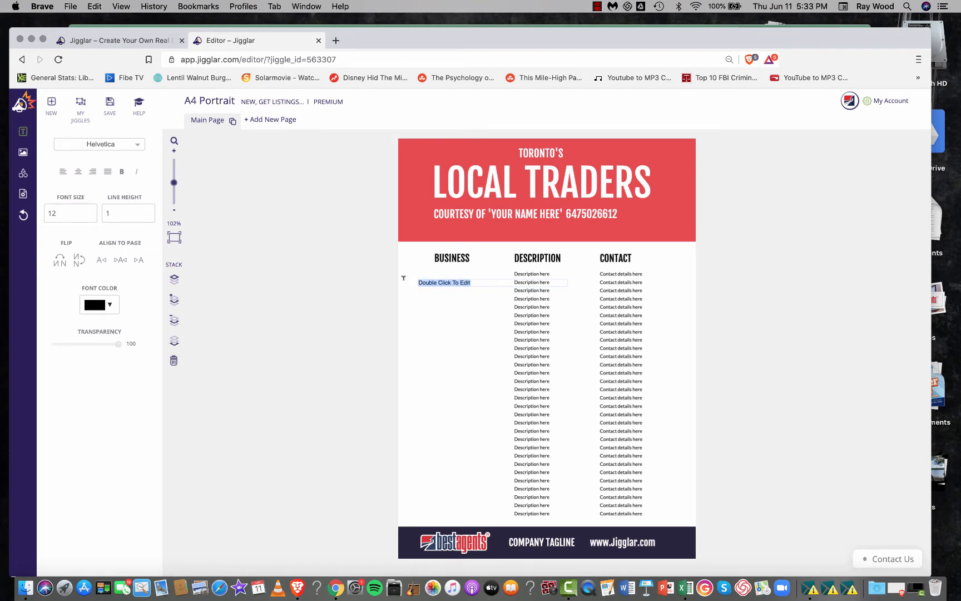
{"action": "right_click", "coordinate": [436, 281]}
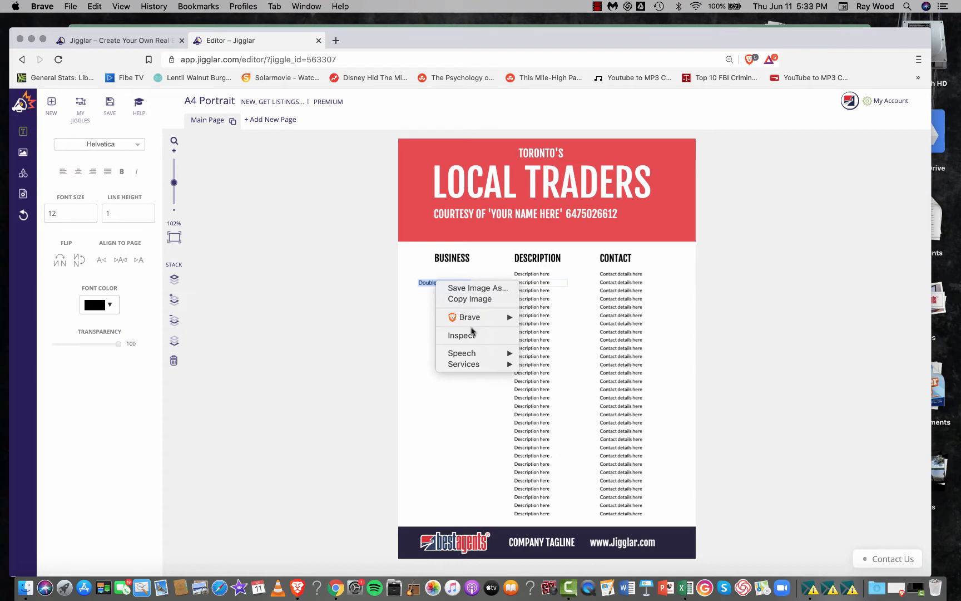
{"action": "left_click", "coordinate": [424, 299]}
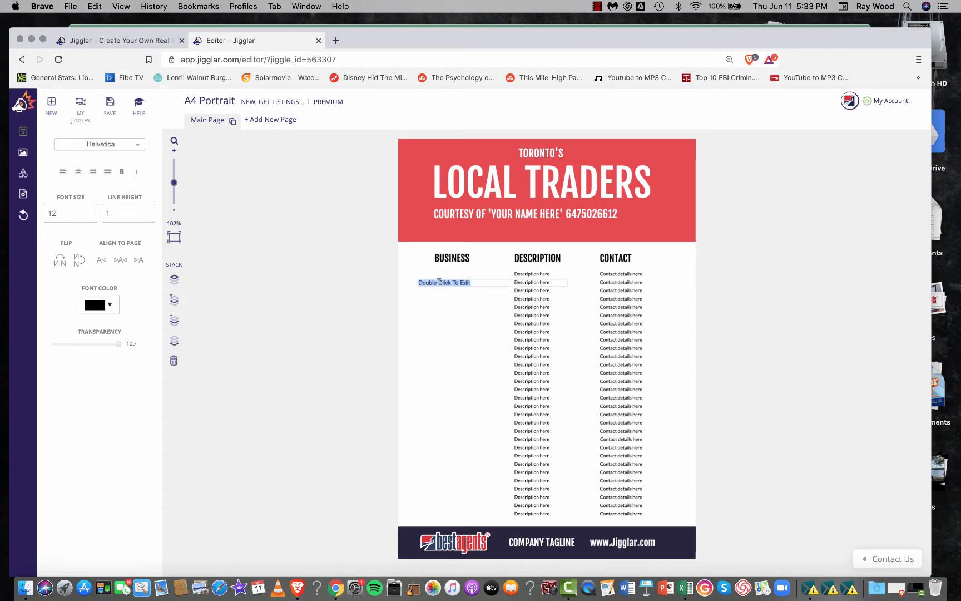
{"action": "key", "text": "super+v"}
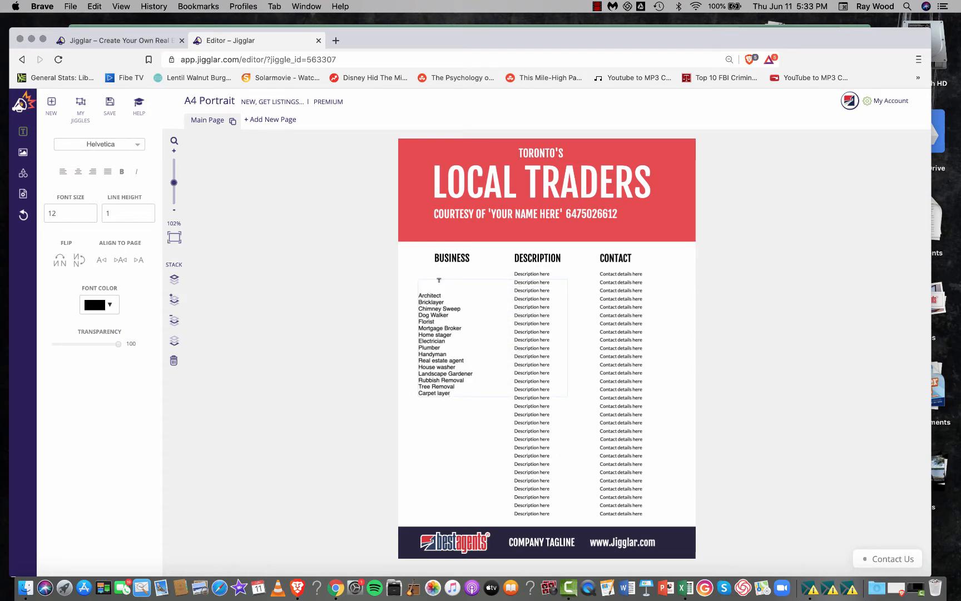
- Move the pasted business list directly under the BUSINESS heading, aligned with its left edge
{"action": "left_click_drag", "start_coordinate": [450, 393], "coordinate": [417, 294]}
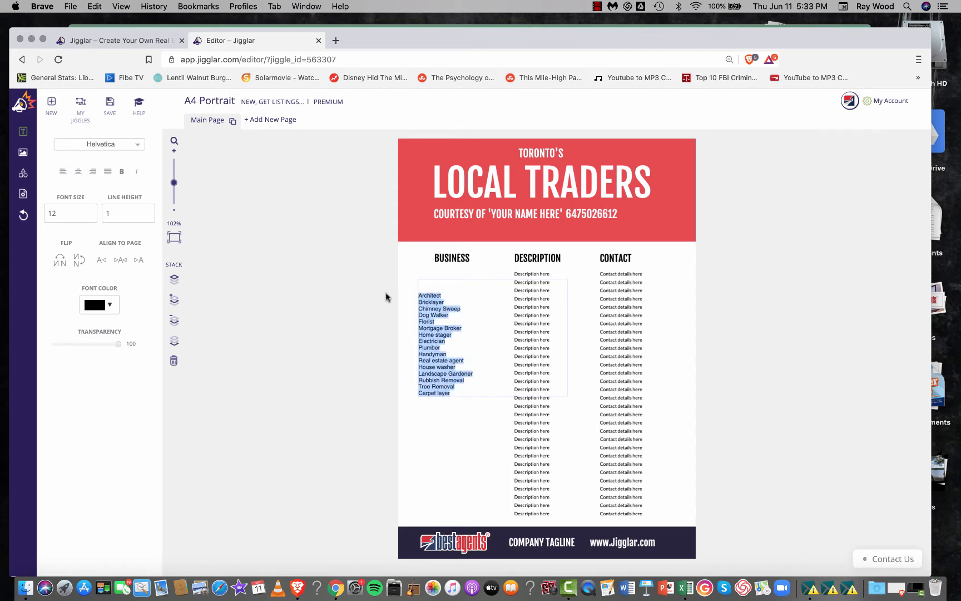
{"action": "left_click", "coordinate": [404, 303]}
{"action": "left_click_drag", "start_coordinate": [442, 325], "coordinate": [458, 301]}
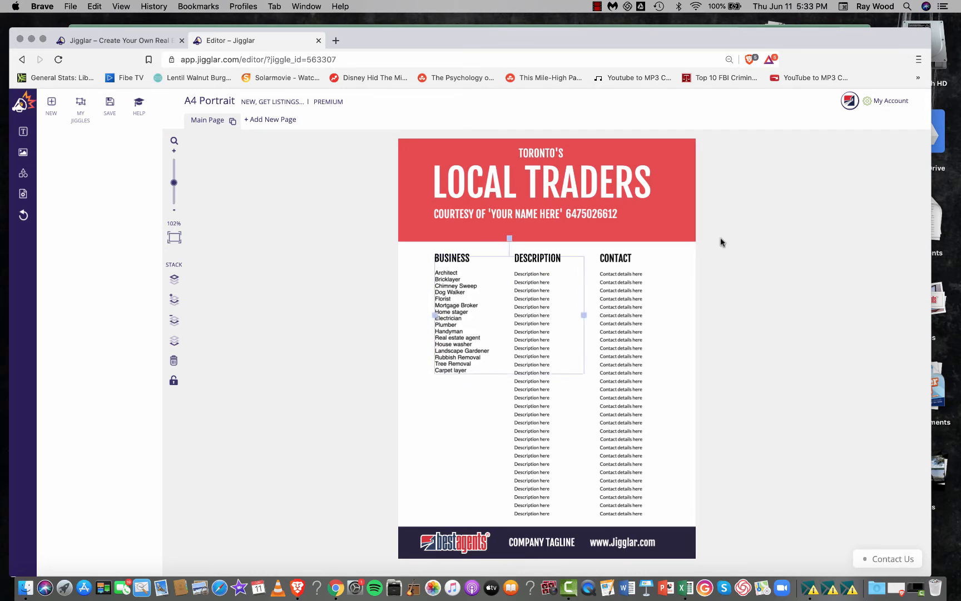
{"action": "left_click", "coordinate": [821, 248]}
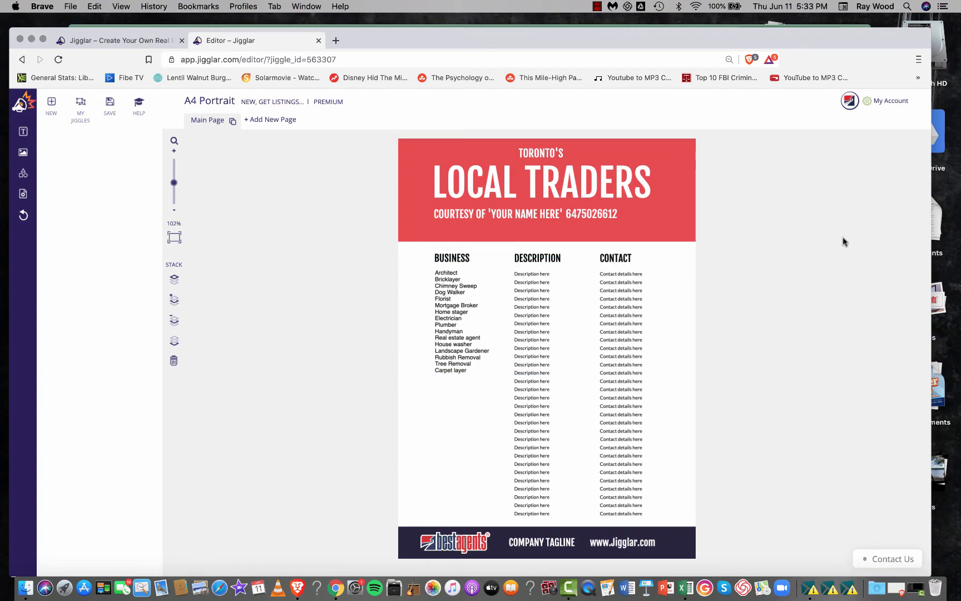
- Copy column B with the descriptions from the Local Traders Demo workbook in Excel and return to the Jigglar editor
{"action": "key", "text": "ctrl+Up"}
{"action": "left_click", "coordinate": [230, 454]}
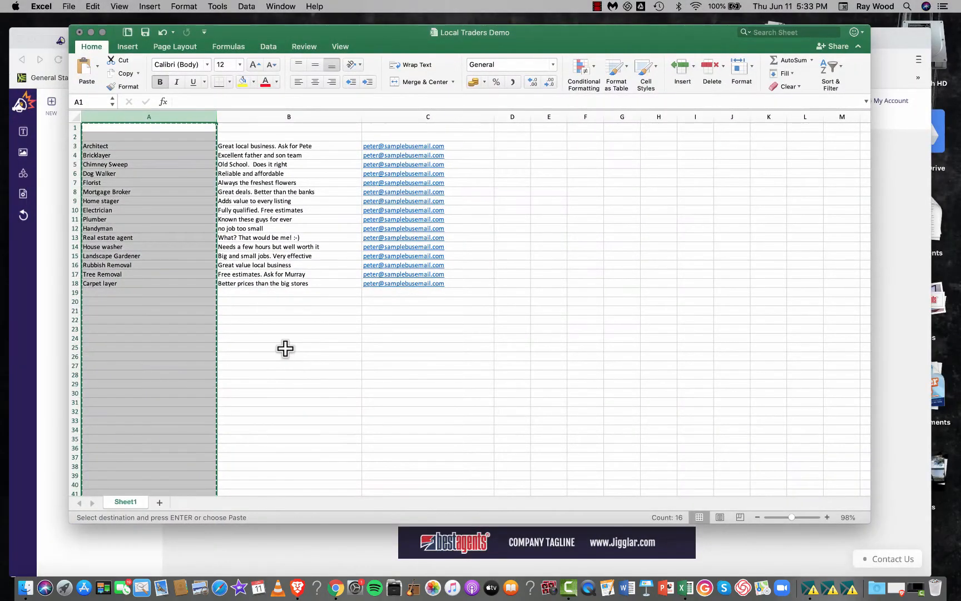
{"action": "left_click", "coordinate": [315, 323]}
{"action": "left_click", "coordinate": [288, 116]}
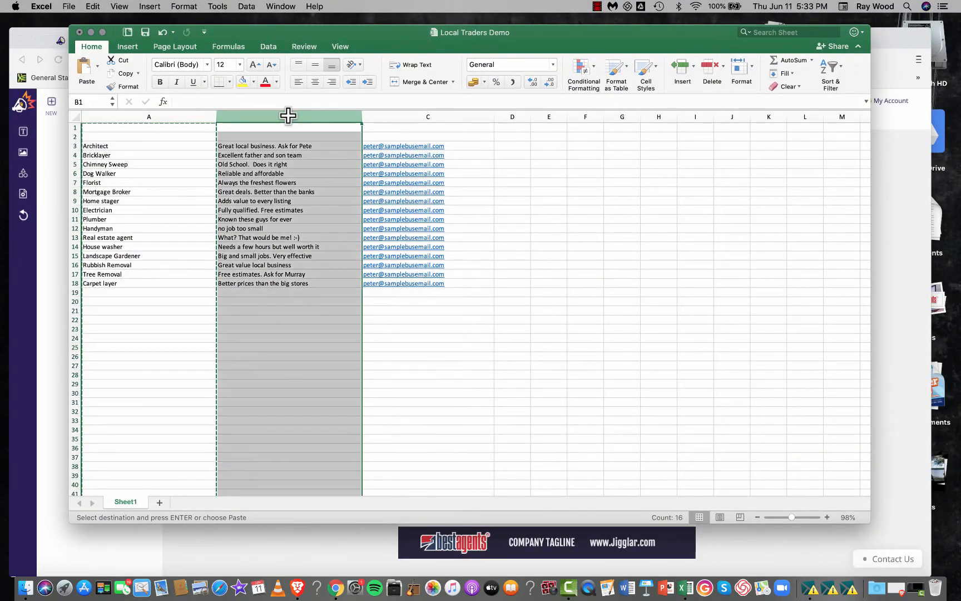
{"action": "right_click", "coordinate": [288, 116]}
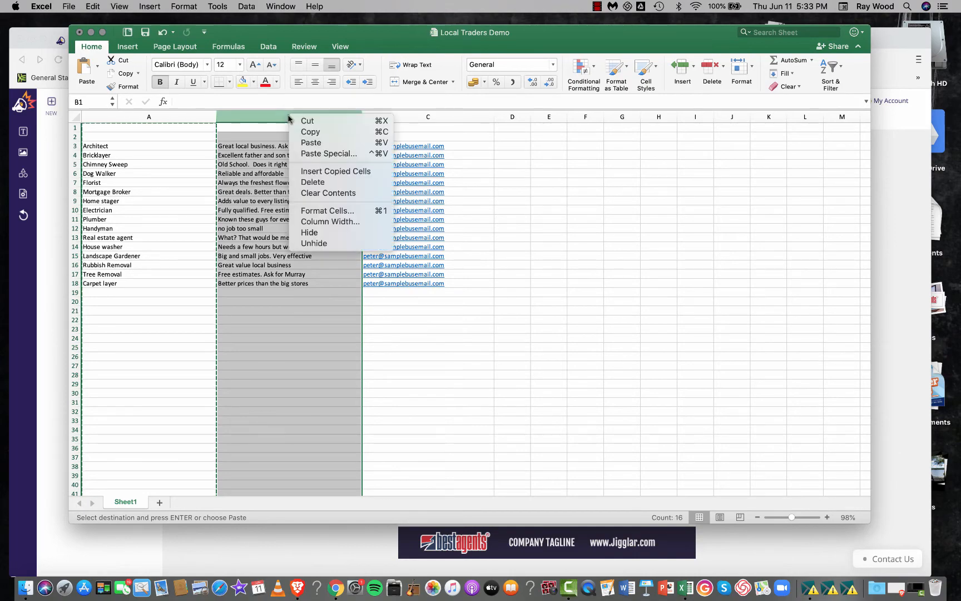
{"action": "left_click", "coordinate": [322, 132]}
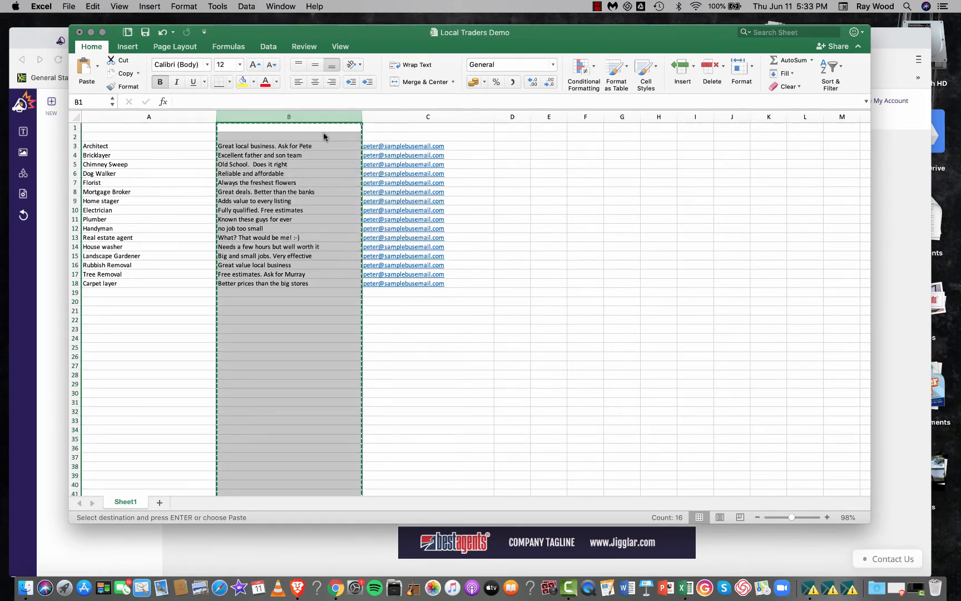
{"action": "key", "text": "ctrl+Up"}
{"action": "left_click", "coordinate": [693, 281]}
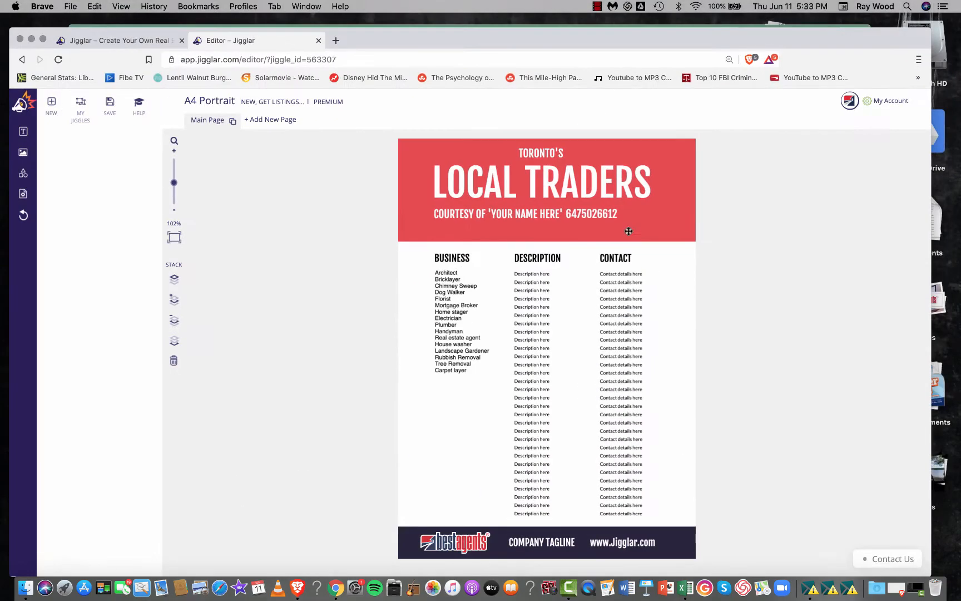
- Try to select all the placeholder lines under the DESCRIPTION heading together
{"action": "left_click", "coordinate": [559, 515]}
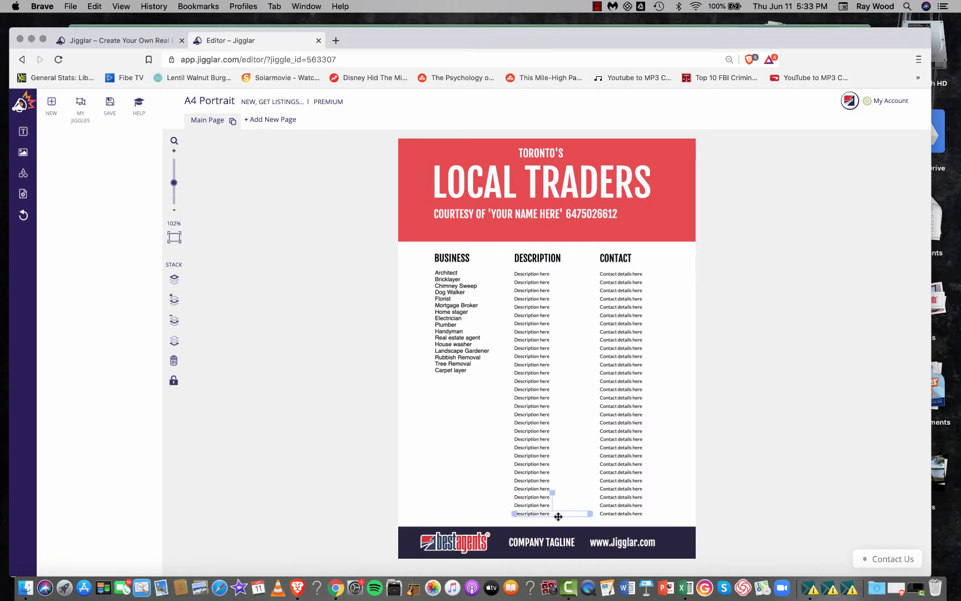
{"action": "left_click", "coordinate": [510, 270]}
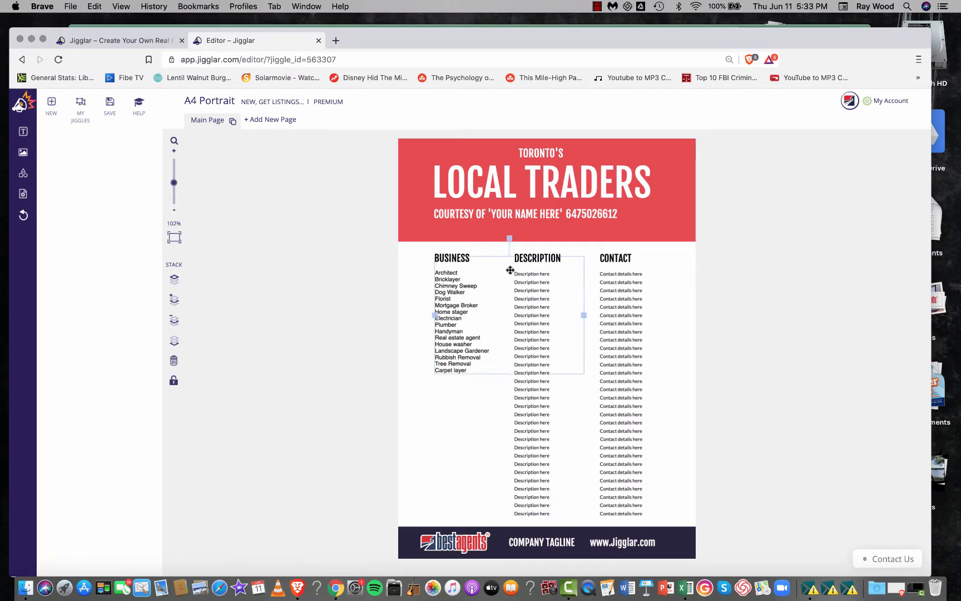
{"action": "left_click", "coordinate": [406, 326]}
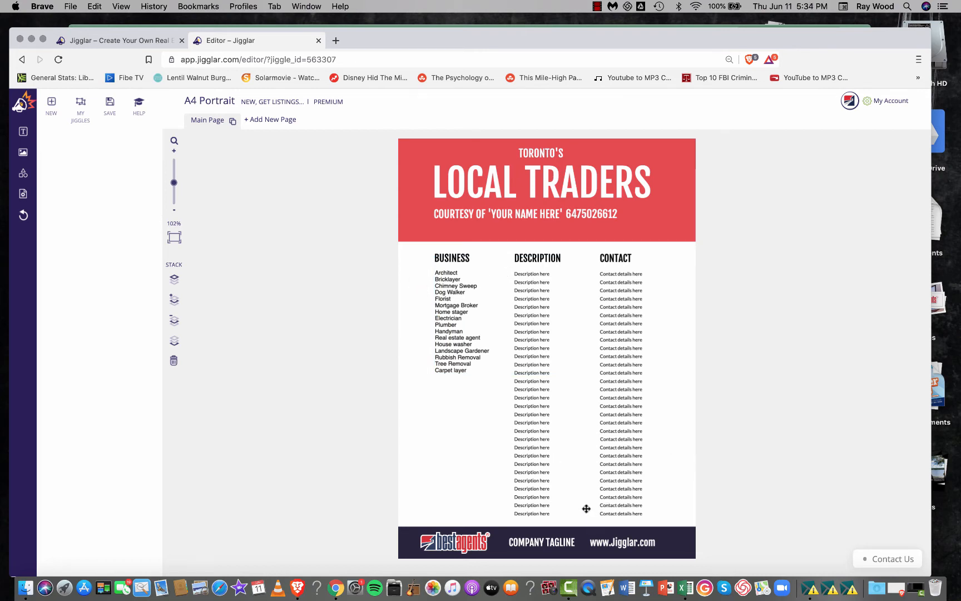
{"action": "left_click_drag", "start_coordinate": [568, 516], "coordinate": [574, 448]}
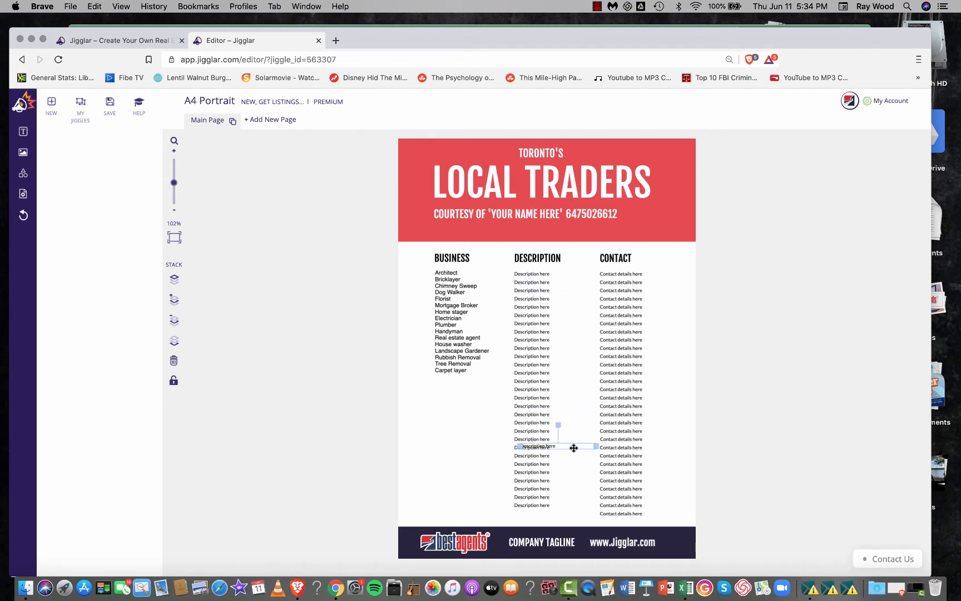
- Narrow the business list's text box to fit its own column, and delete all the placeholder lines under the DESCRIPTION heading
{"action": "left_click", "coordinate": [505, 272]}
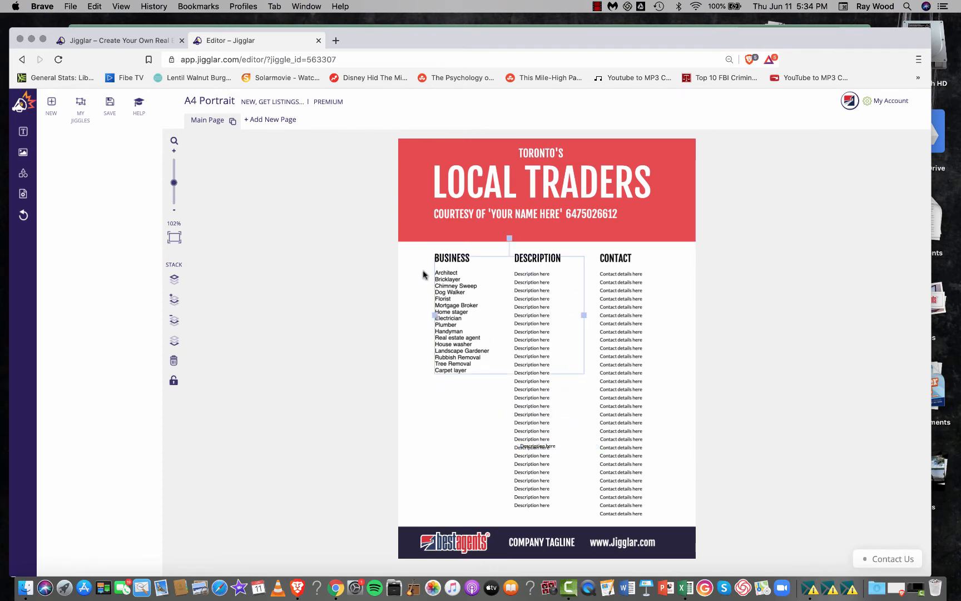
{"action": "left_click_drag", "start_coordinate": [584, 315], "coordinate": [497, 315]}
{"action": "left_click", "coordinate": [480, 412]}
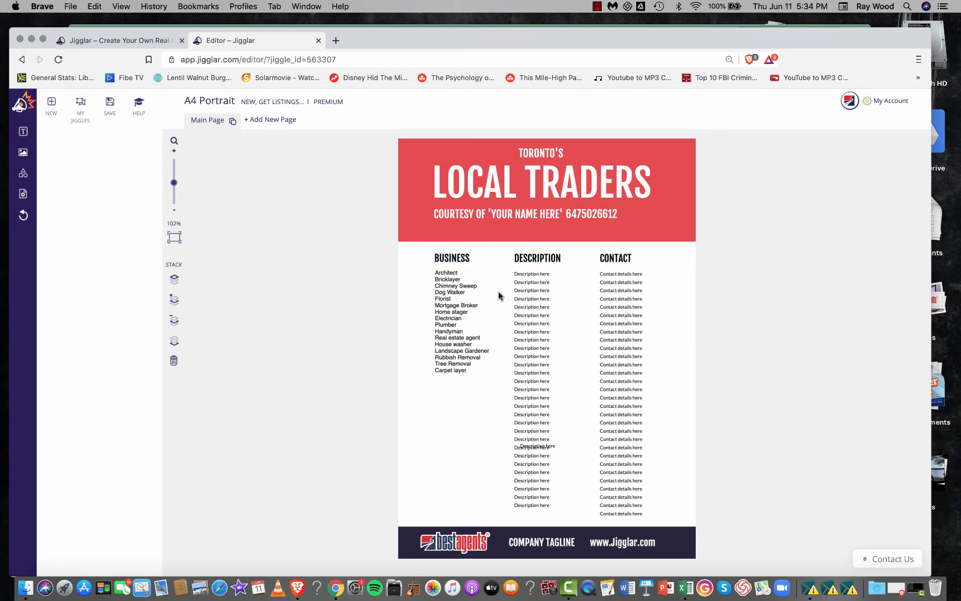
{"action": "left_click_drag", "start_coordinate": [511, 272], "coordinate": [553, 511]}
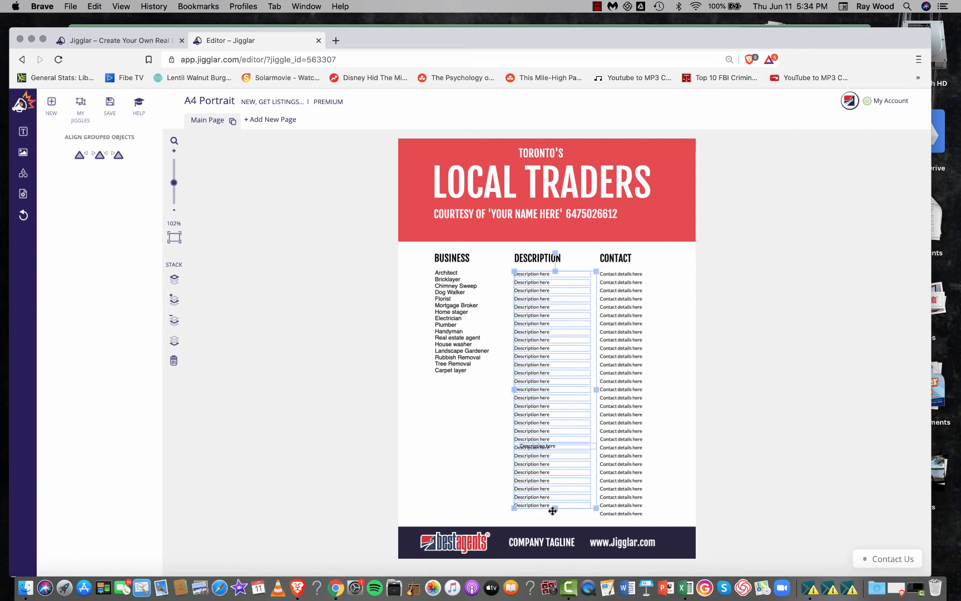
{"action": "key", "text": "BackSpace"}
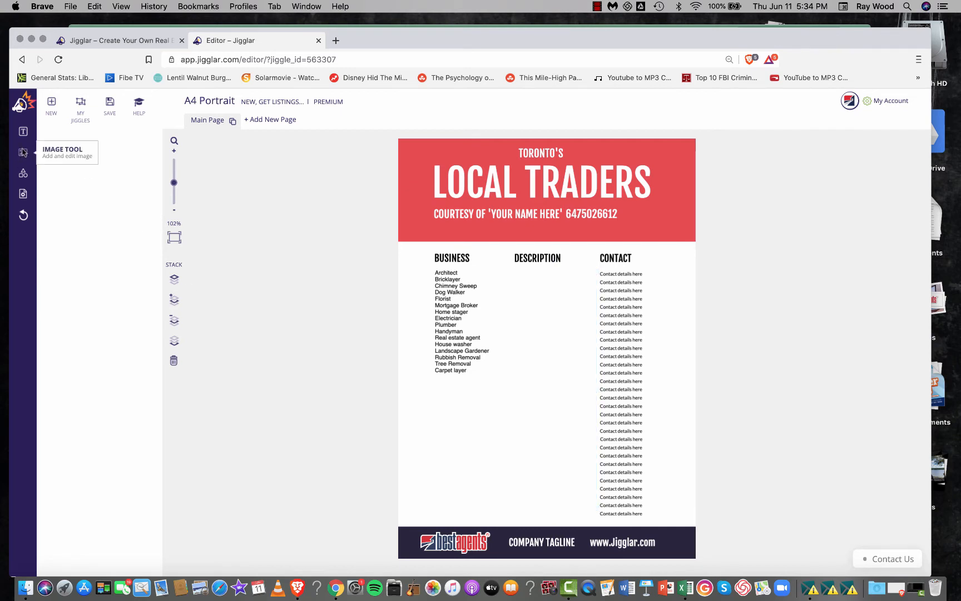
- Switch to the Local Traders Demo workbook in Excel, copy description column B again, and return to the Jigglar editor
{"action": "key", "text": "ctrl+Up"}
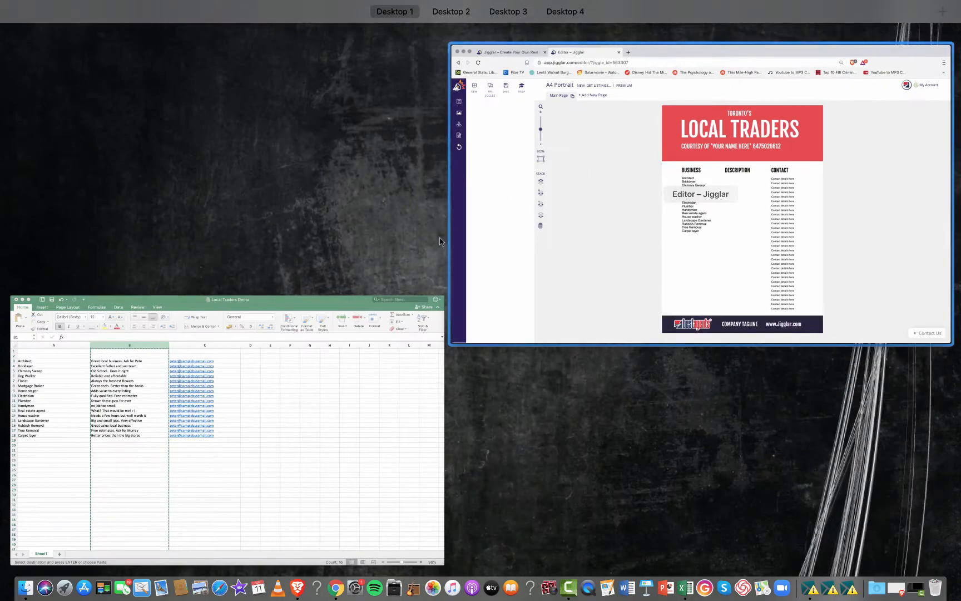
{"action": "left_click", "coordinate": [182, 436]}
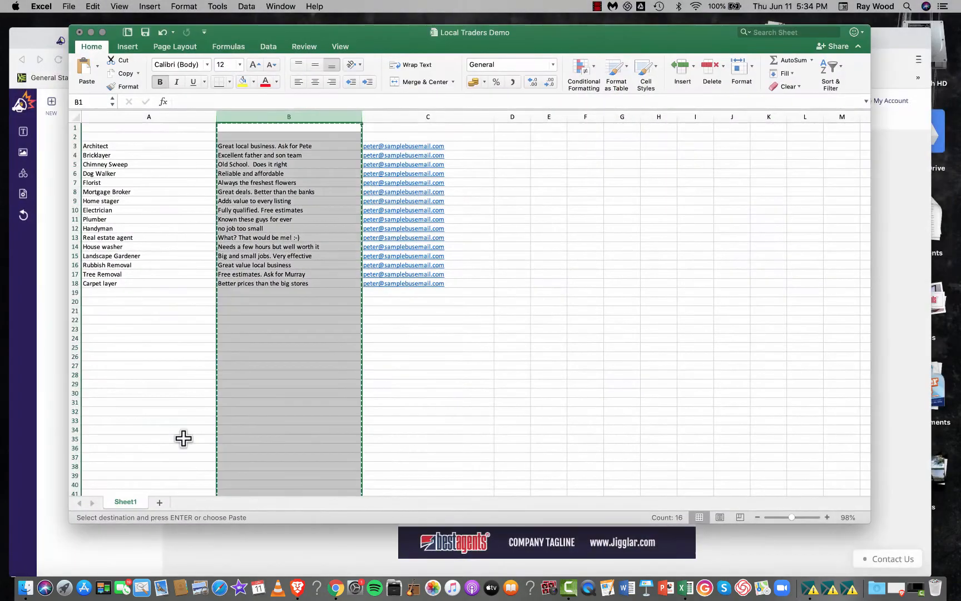
{"action": "right_click", "coordinate": [284, 150]}
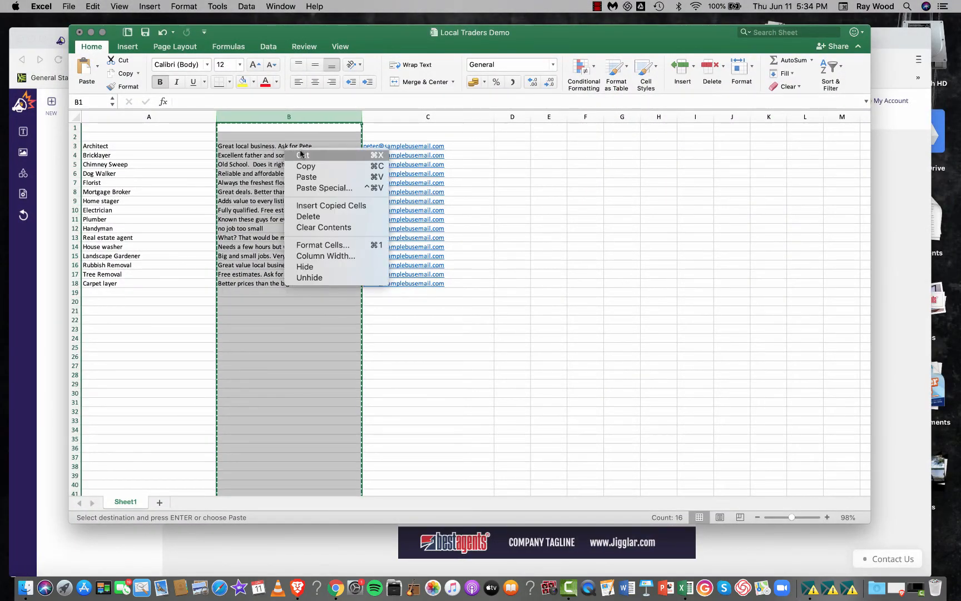
{"action": "left_click", "coordinate": [316, 165]}
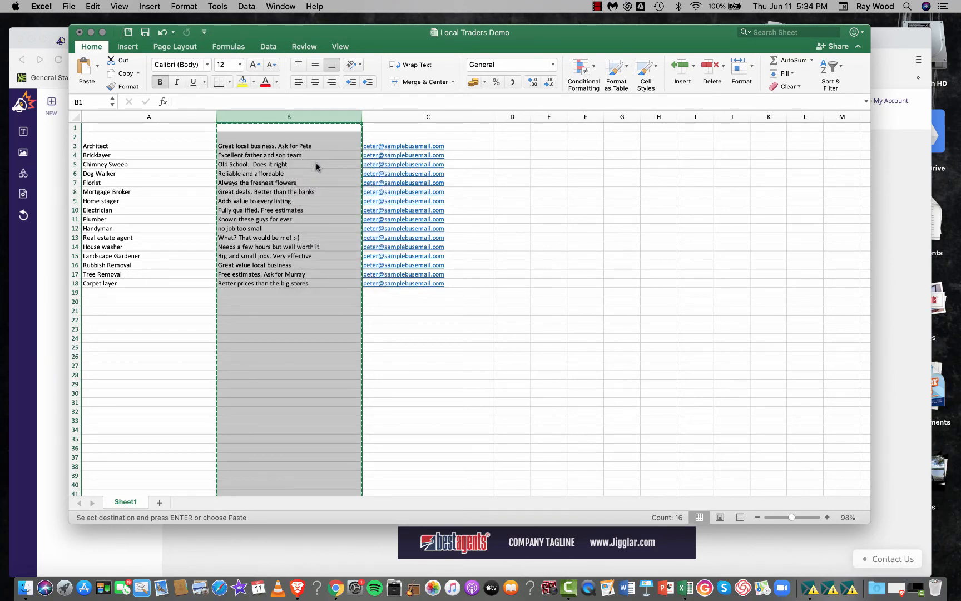
{"action": "key", "text": "ctrl+Up"}
{"action": "left_click", "coordinate": [744, 253]}
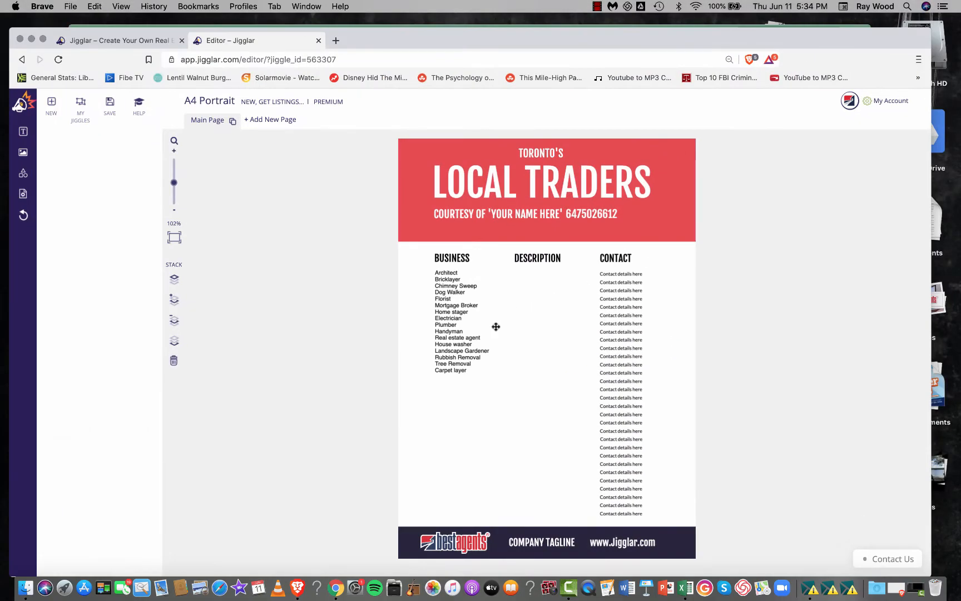
- Try to paste the copied descriptions into a new text block with a reduced font size placed below the business list
{"action": "left_click", "coordinate": [23, 132]}
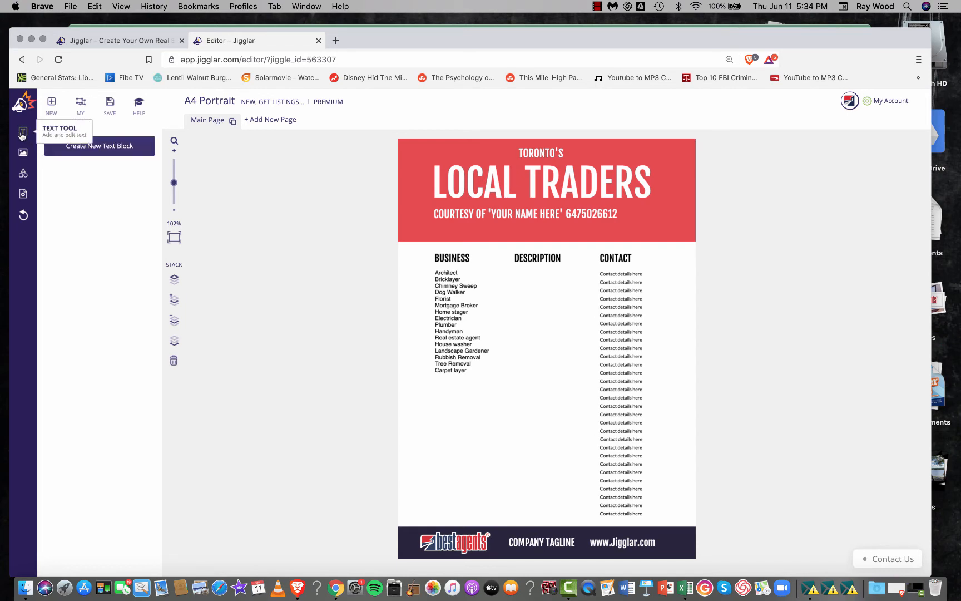
{"action": "left_click", "coordinate": [97, 154]}
{"action": "left_click", "coordinate": [410, 289]}
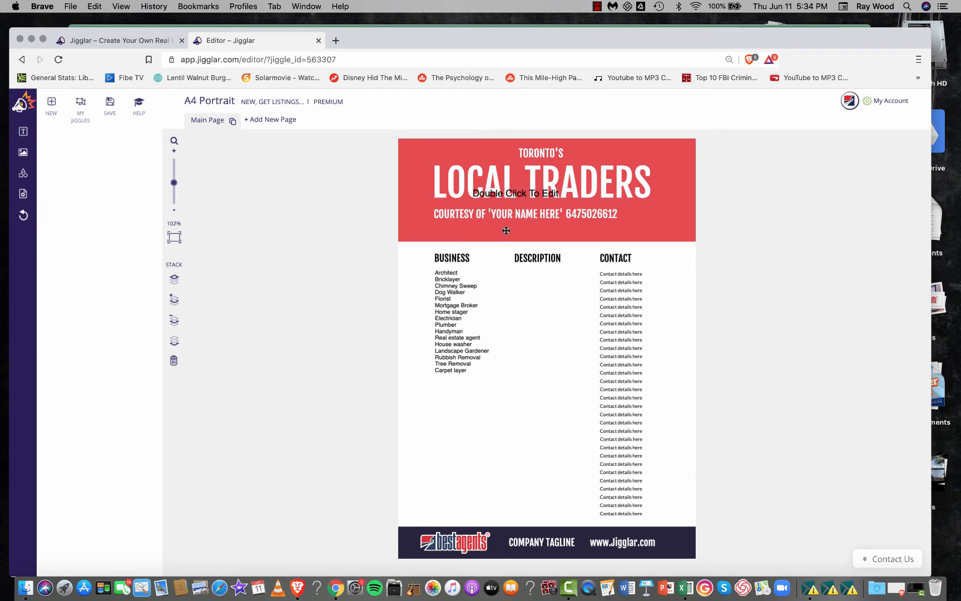
{"action": "left_click_drag", "start_coordinate": [518, 193], "coordinate": [484, 443]}
{"action": "double_click", "coordinate": [484, 443]}
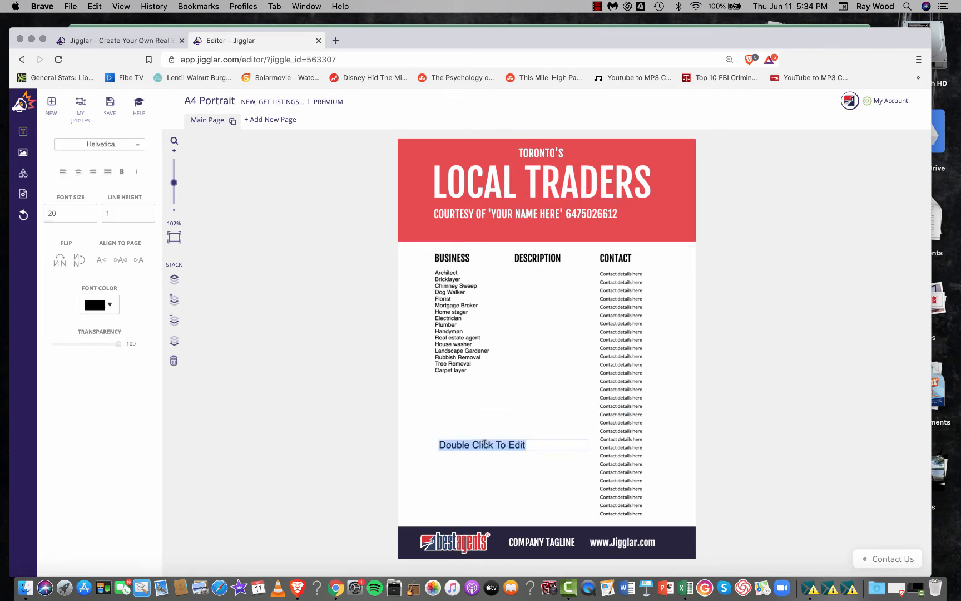
{"action": "left_click", "coordinate": [89, 216]}
{"action": "left_click", "coordinate": [89, 216]}
{"action": "left_click", "coordinate": [89, 216]}
{"action": "left_click", "coordinate": [90, 216]}
{"action": "left_click", "coordinate": [90, 215]}
{"action": "left_click", "coordinate": [90, 216]}
{"action": "left_click", "coordinate": [90, 216]}
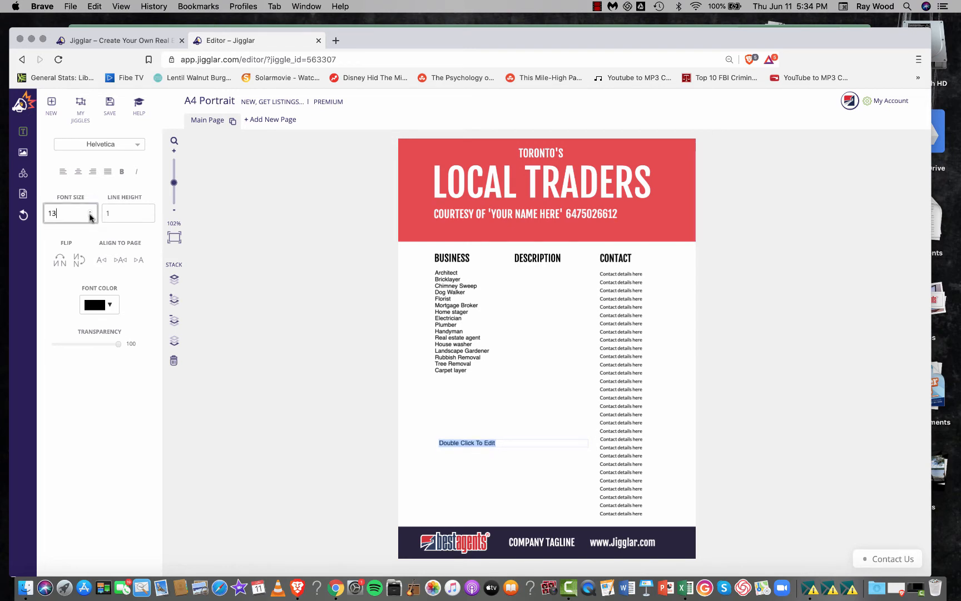
{"action": "left_click", "coordinate": [89, 216]}
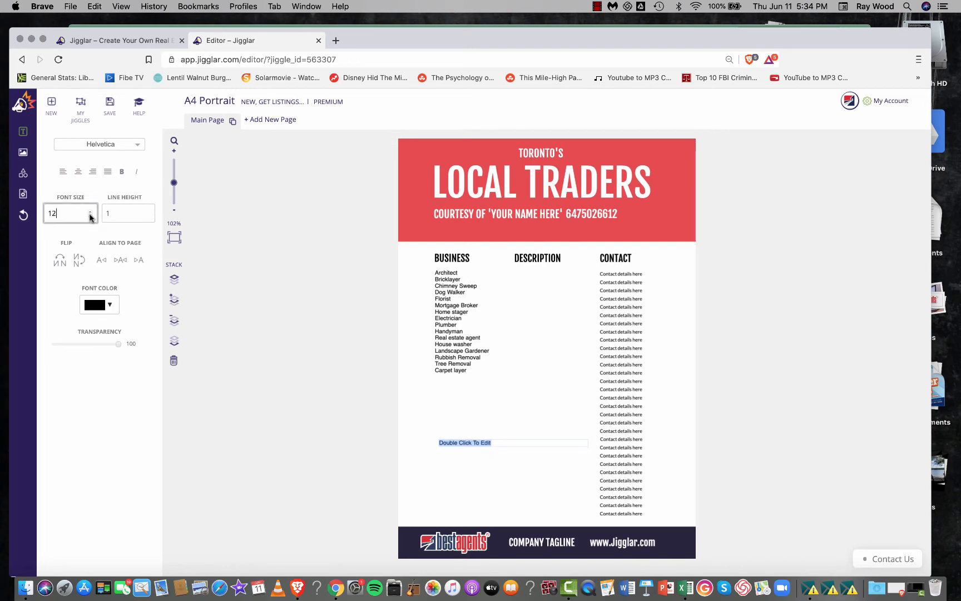
{"action": "key", "text": "super+v"}
{"action": "left_click", "coordinate": [504, 431]}
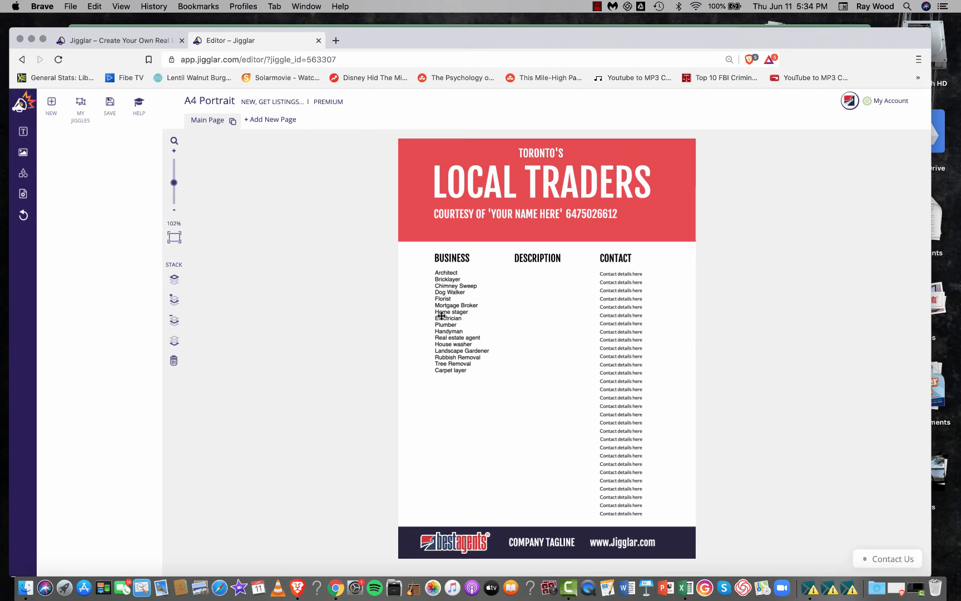
- Create a new text block under the DESCRIPTION heading and replace its placeholder text with the copied descriptions
{"action": "left_click", "coordinate": [23, 152]}
{"action": "left_click", "coordinate": [67, 131]}
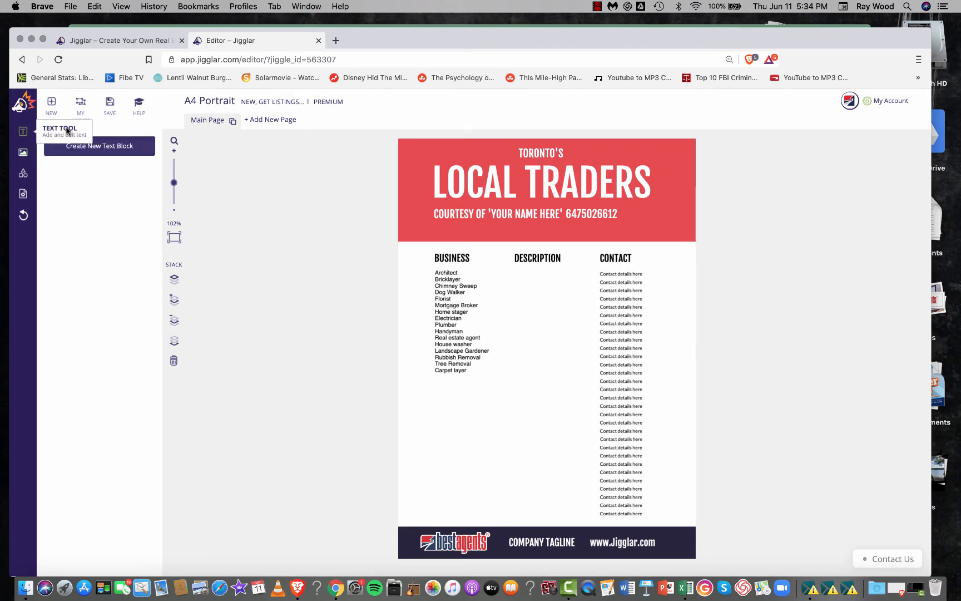
{"action": "left_click", "coordinate": [113, 145]}
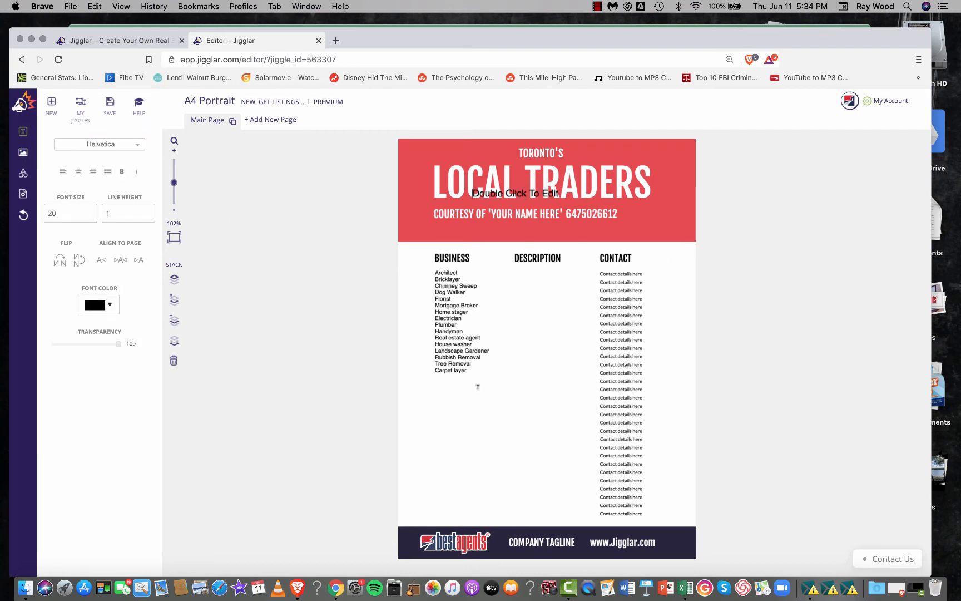
{"action": "left_click", "coordinate": [475, 439]}
{"action": "left_click_drag", "start_coordinate": [541, 194], "coordinate": [555, 284]}
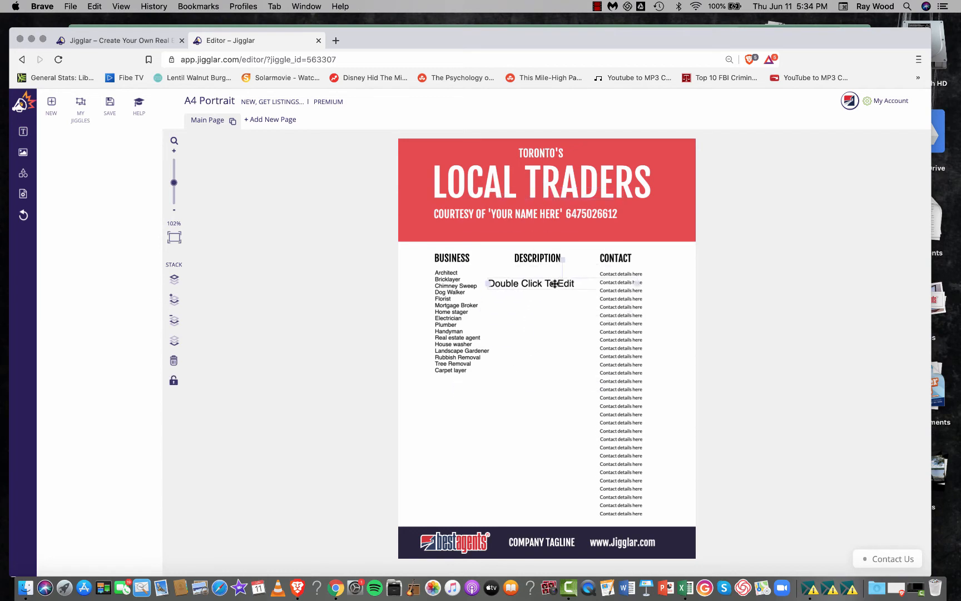
{"action": "double_click", "coordinate": [555, 284]}
{"action": "key", "text": "super+v"}
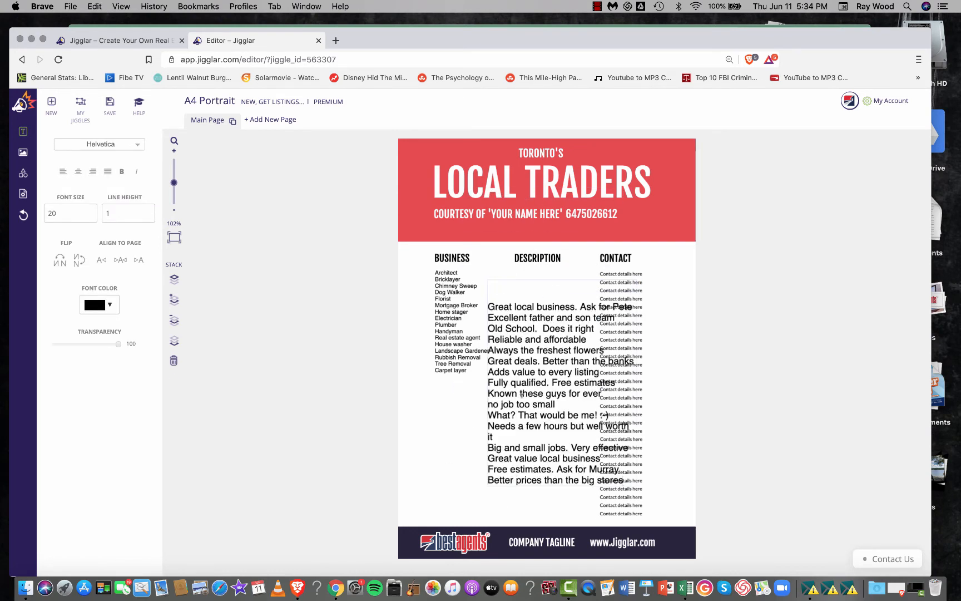
- Set all the pasted description lines to font size 12
{"action": "left_click_drag", "start_coordinate": [490, 304], "coordinate": [625, 478]}
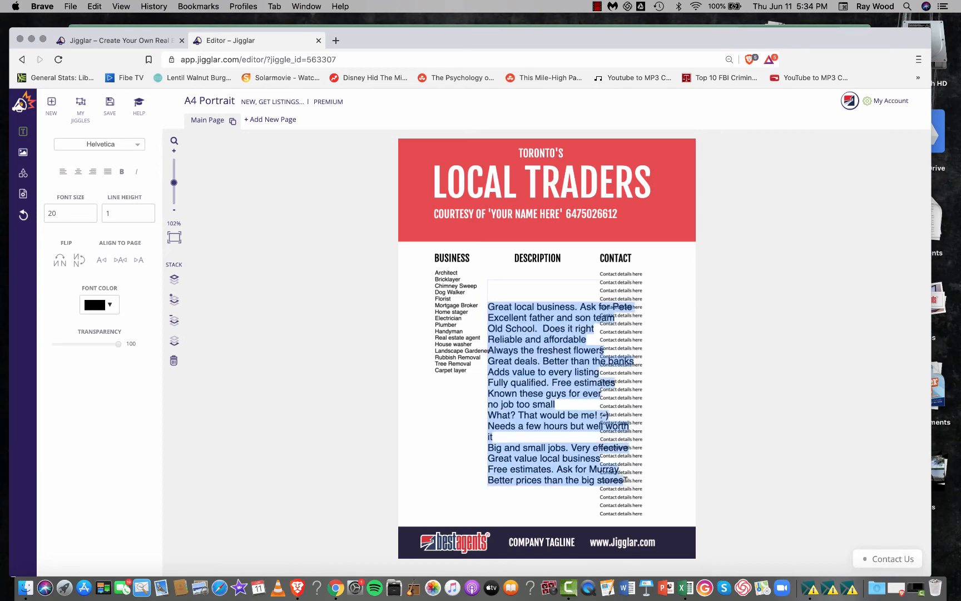
{"action": "left_click", "coordinate": [90, 217]}
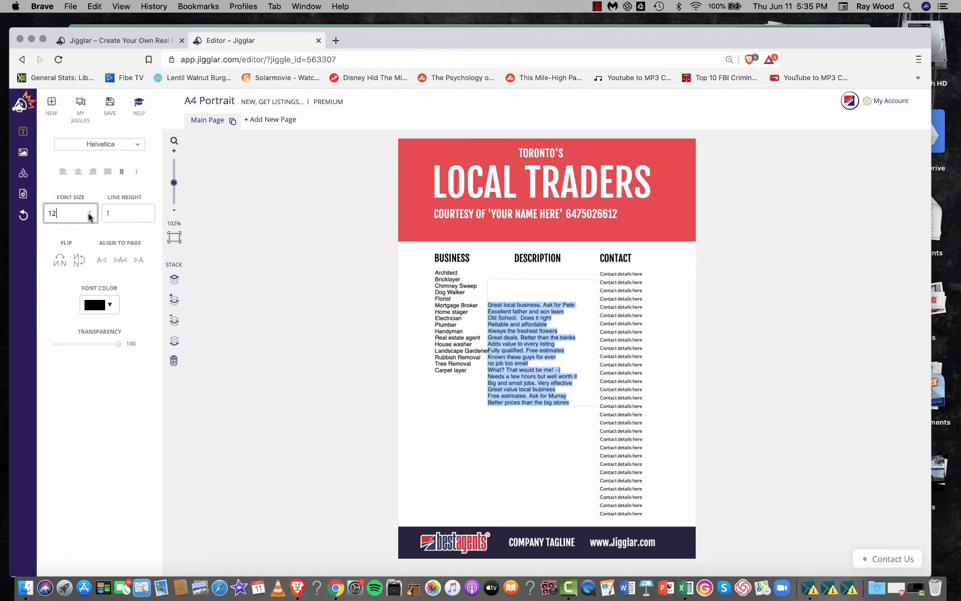
{"action": "left_click", "coordinate": [499, 425]}
- Try the descriptions level with the business list, undo that move, and shift the DESCRIPTION heading left toward the text's left edge
{"action": "left_click_drag", "start_coordinate": [512, 327], "coordinate": [525, 294]}
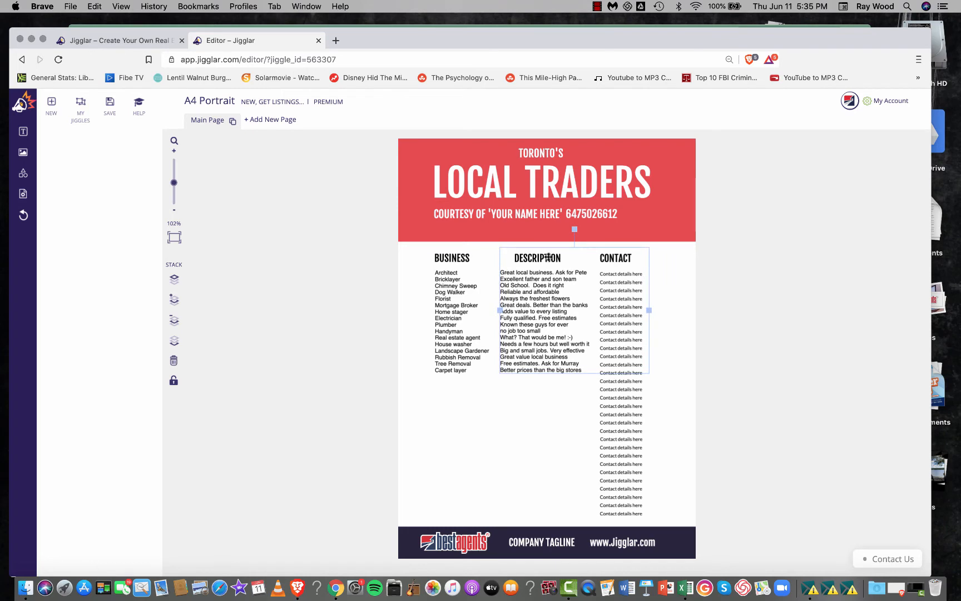
{"action": "key", "text": "super+z"}
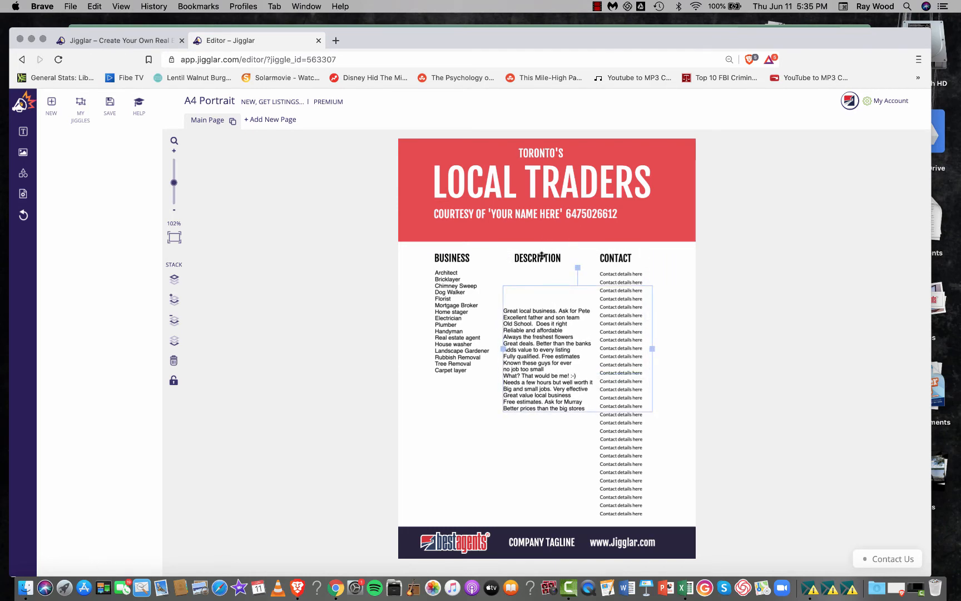
{"action": "left_click_drag", "start_coordinate": [542, 256], "coordinate": [528, 255]}
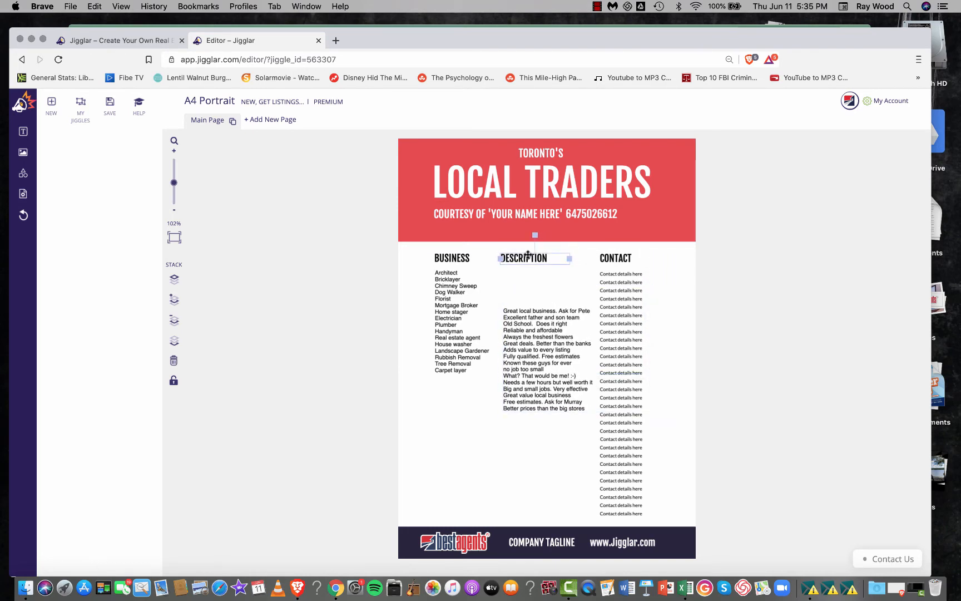
- Add a rectangle beneath the headings, widen it across all three columns as an alignment guide, and shift the DESCRIPTION heading left above it
{"action": "left_click", "coordinate": [22, 173]}
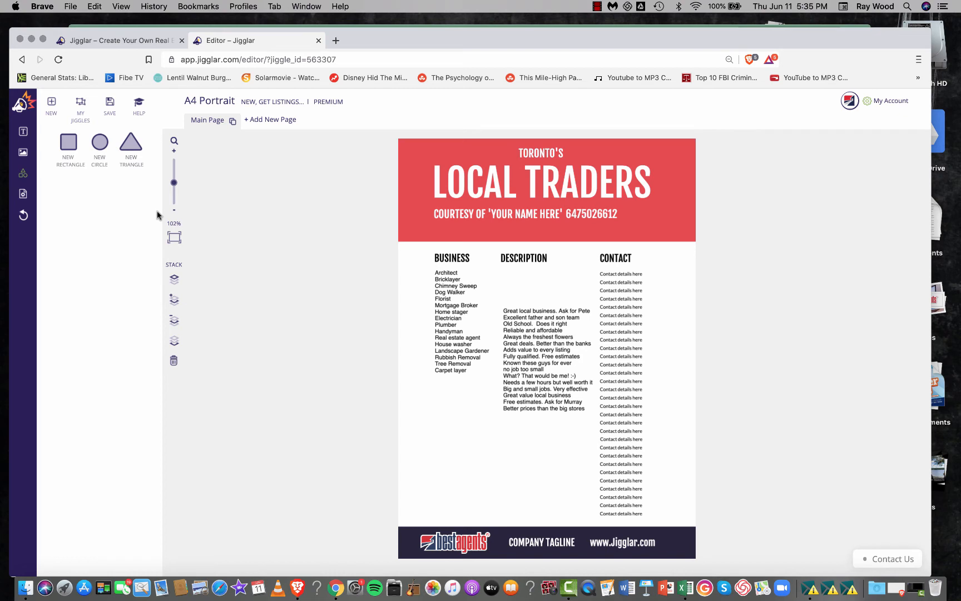
{"action": "left_click", "coordinate": [66, 143]}
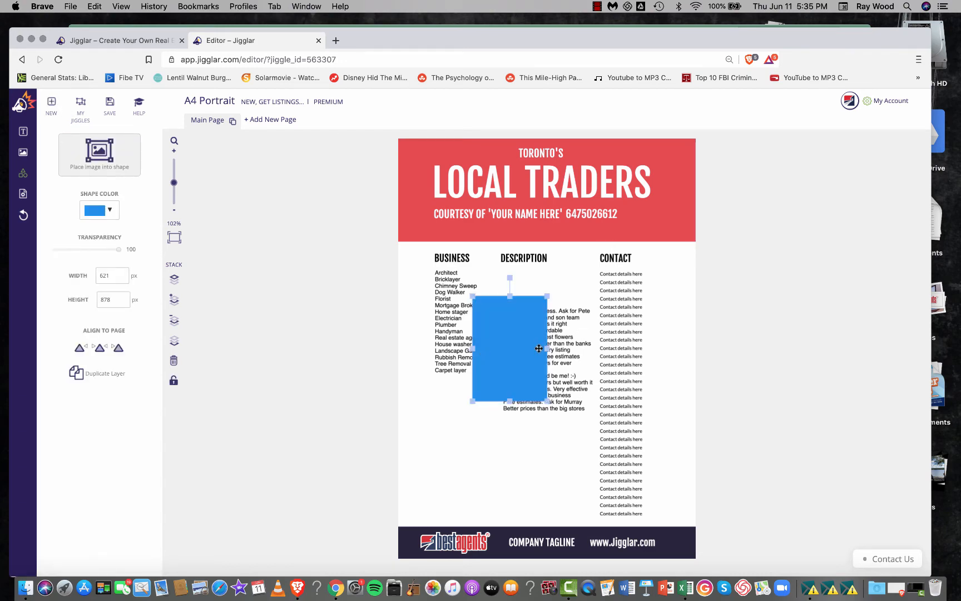
{"action": "scroll", "coordinate": [340, 376], "scroll_direction": "up", "scroll_amount": 2}
{"action": "left_click_drag", "start_coordinate": [441, 370], "coordinate": [389, 330]}
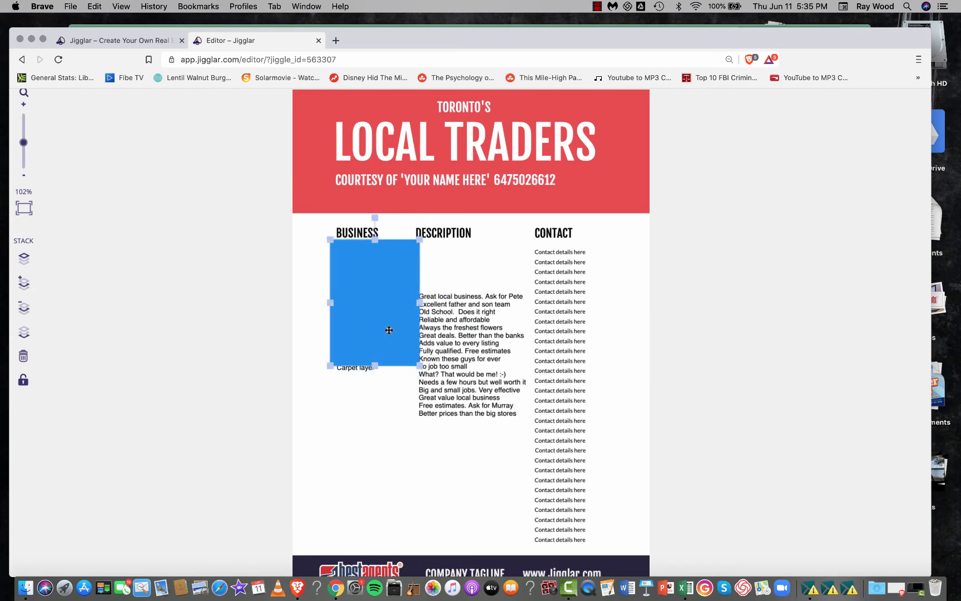
{"action": "key", "text": "Up"}
{"action": "key", "text": "Up"}
{"action": "key", "text": "Up"}
{"action": "key", "text": "Up"}
{"action": "left_click_drag", "start_coordinate": [420, 301], "coordinate": [614, 305]}
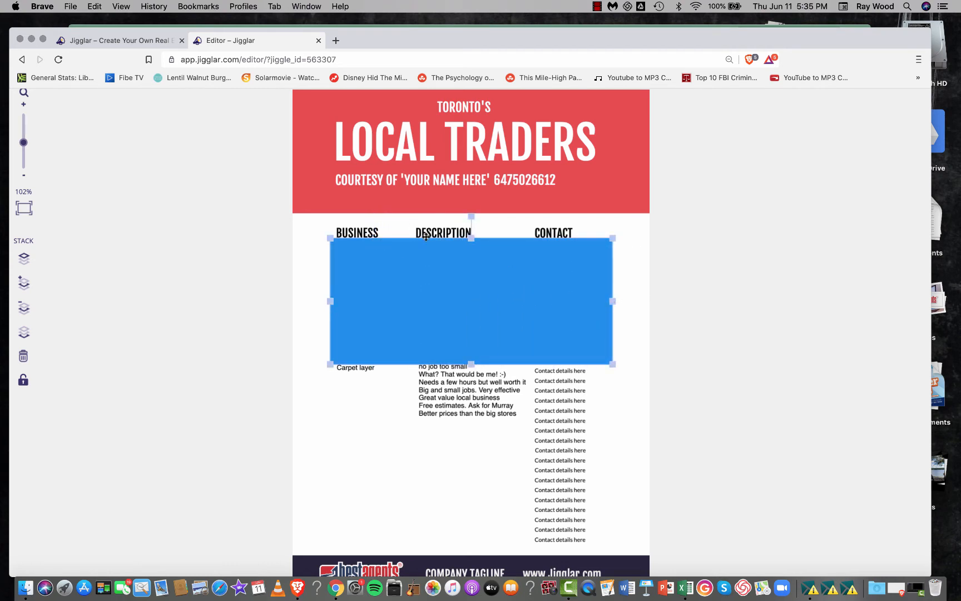
{"action": "left_click_drag", "start_coordinate": [428, 232], "coordinate": [417, 233]}
{"action": "left_click", "coordinate": [304, 266]}
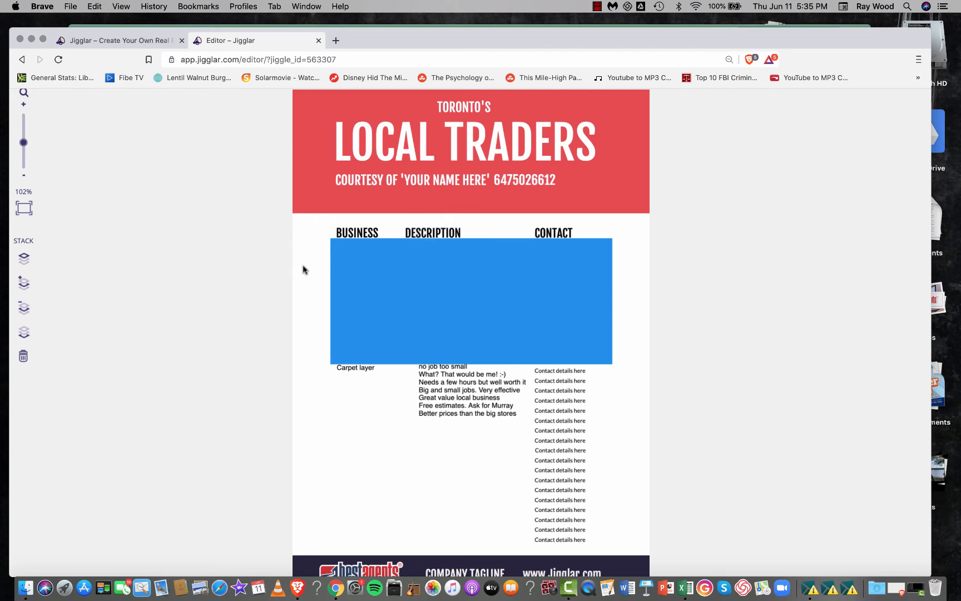
- Move the blue guide rectangle off the columns and delete it from the flyer
{"action": "left_click", "coordinate": [374, 279]}
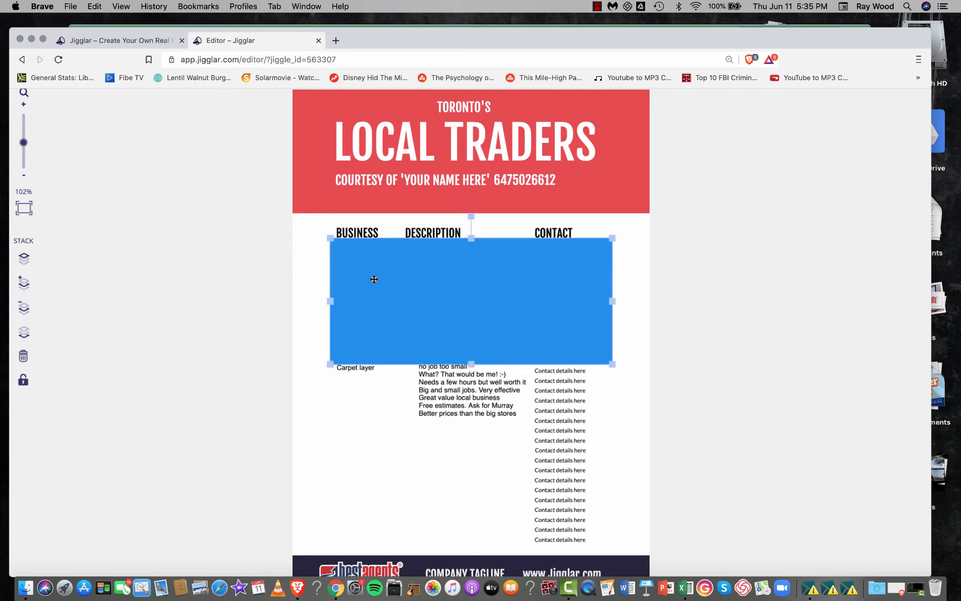
{"action": "left_click_drag", "start_coordinate": [375, 279], "coordinate": [547, 159]}
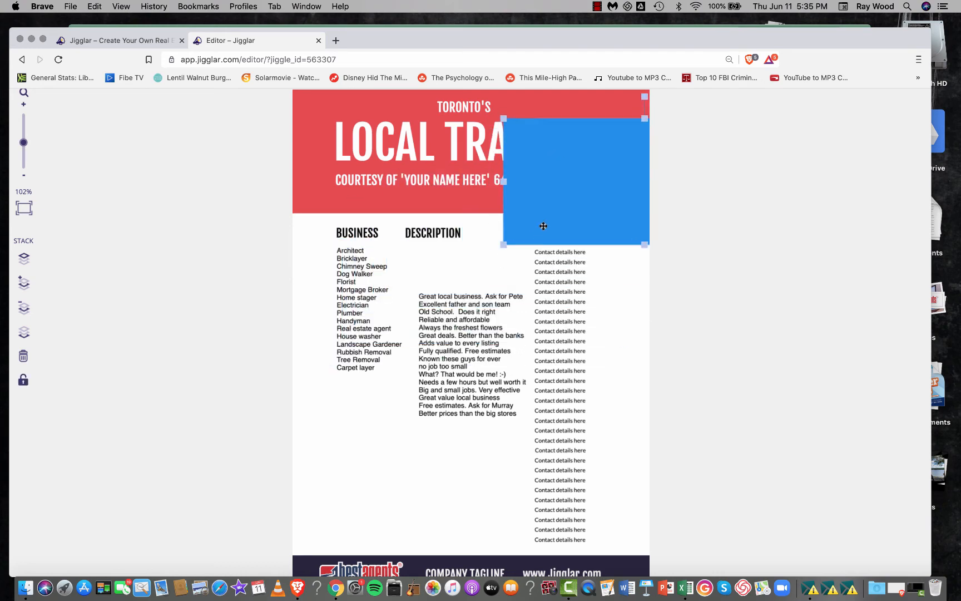
{"action": "left_click_drag", "start_coordinate": [544, 226], "coordinate": [381, 297]}
{"action": "key", "text": "Delete"}
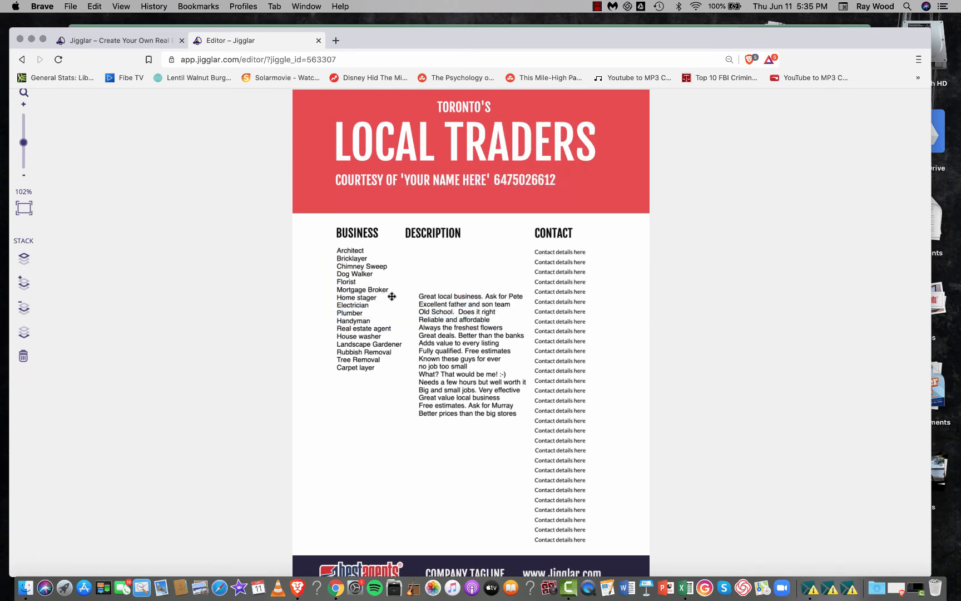
- Nudge the DESCRIPTION heading right and place the descriptions directly under it, left-aligned with the heading and level with the business list
{"action": "left_click_drag", "start_coordinate": [443, 230], "coordinate": [448, 229]}
{"action": "left_click_drag", "start_coordinate": [449, 337], "coordinate": [442, 291]}
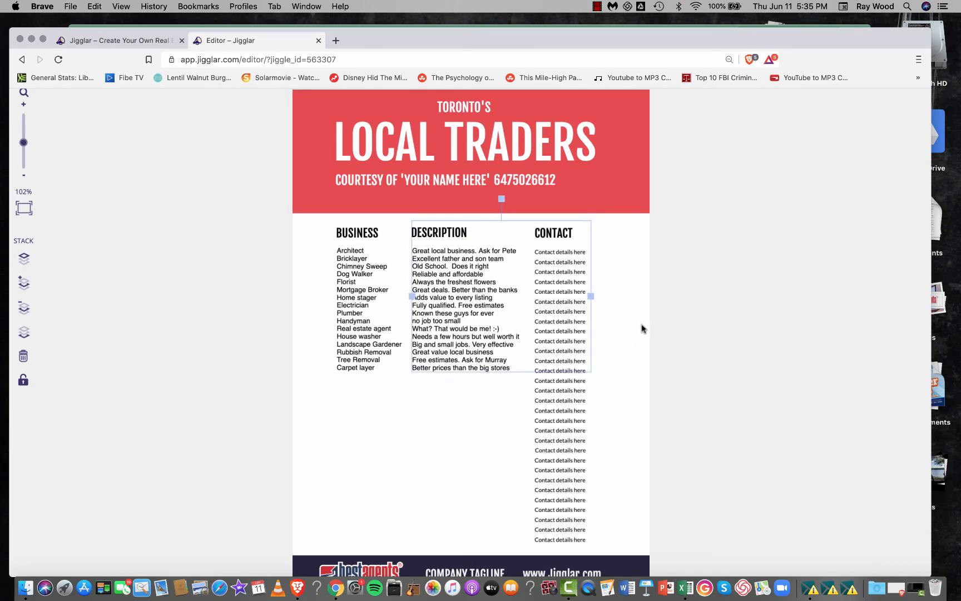
{"action": "left_click", "coordinate": [633, 281]}
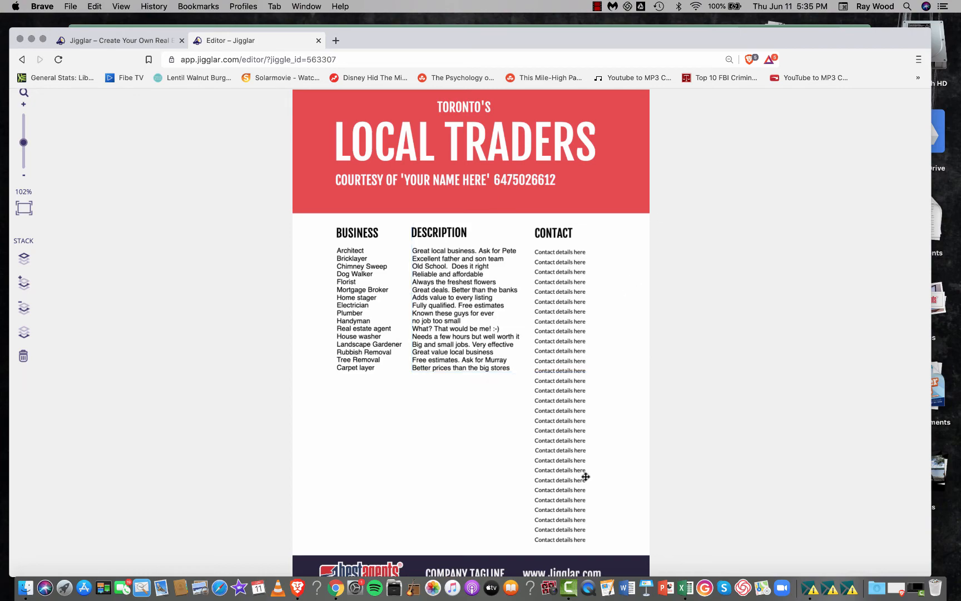
- Copy column C with the contact e-mails from the Local Traders Demo workbook in Excel and return to the Jigglar editor
{"action": "left_click", "coordinate": [569, 455]}
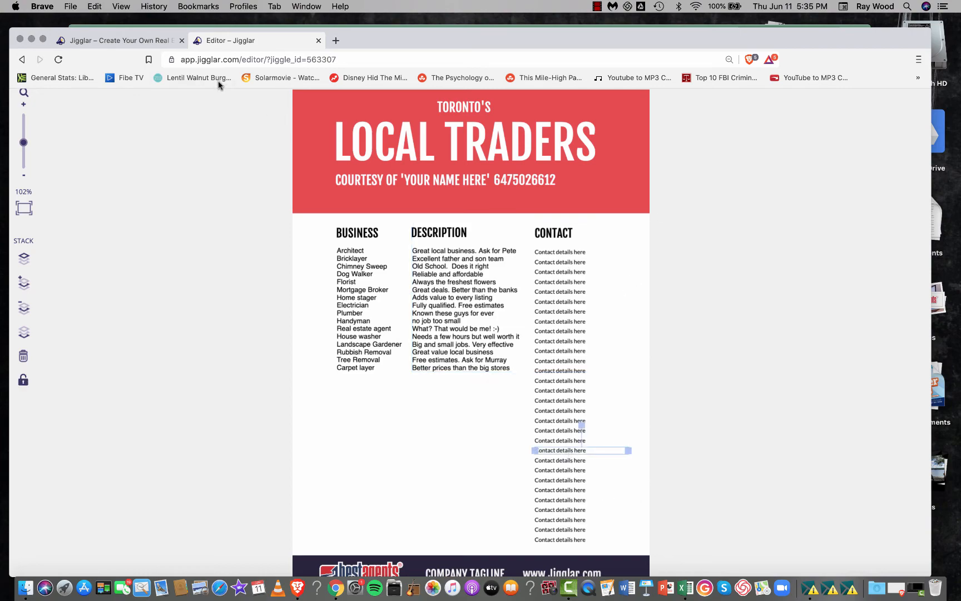
{"action": "key", "text": "ctrl+Up"}
{"action": "left_click", "coordinate": [202, 450]}
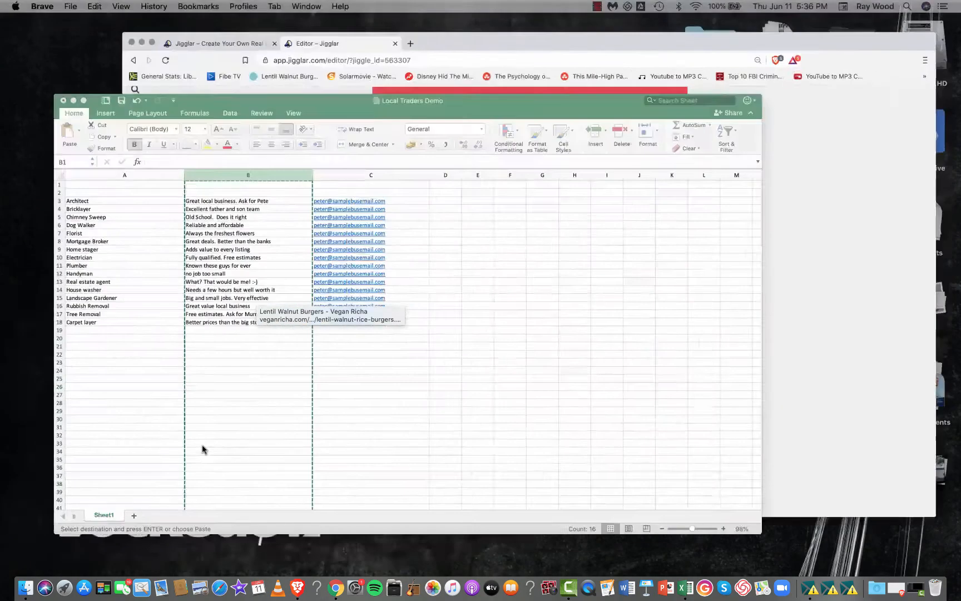
{"action": "left_click", "coordinate": [436, 115]}
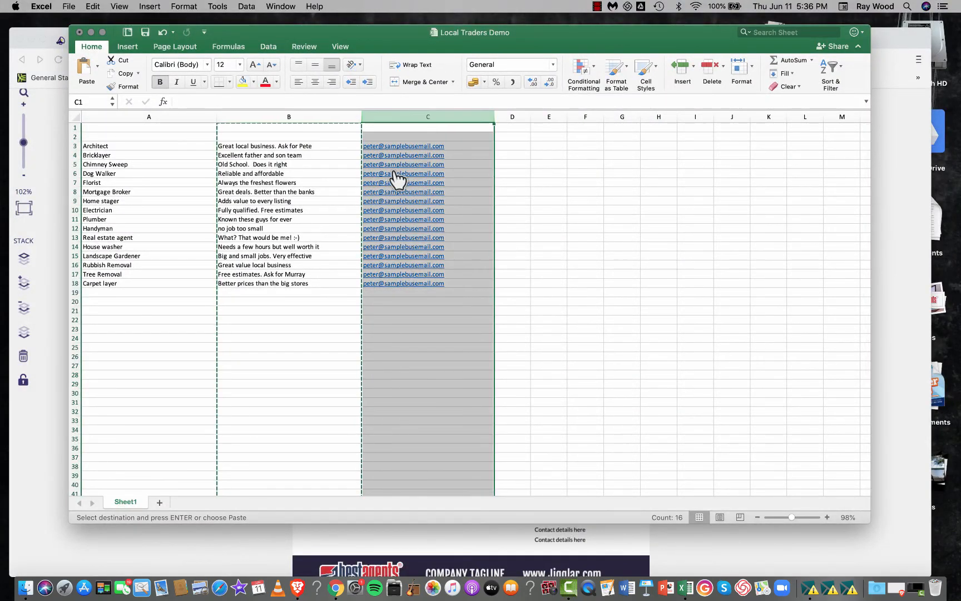
{"action": "right_click", "coordinate": [380, 196]}
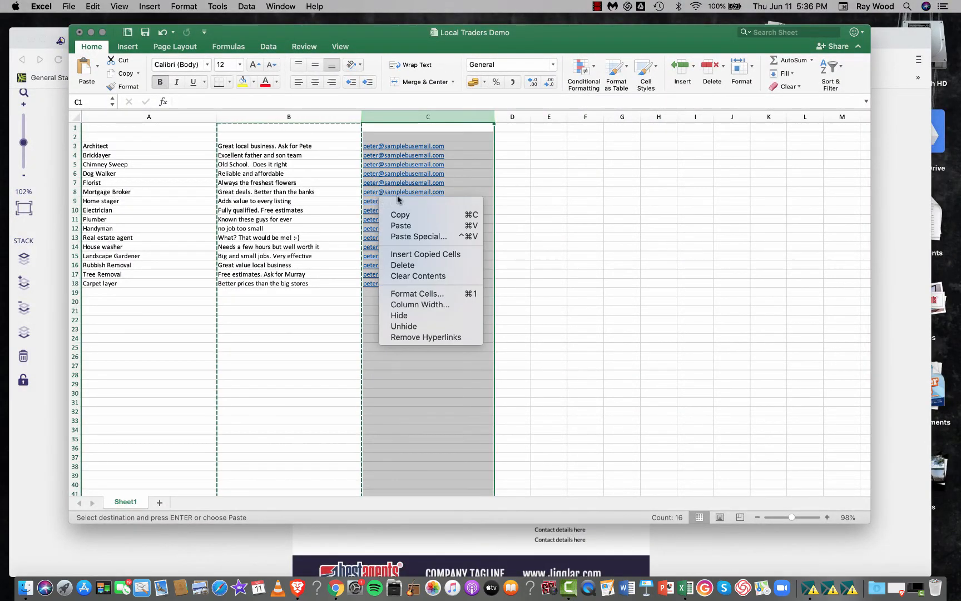
{"action": "left_click", "coordinate": [419, 216]}
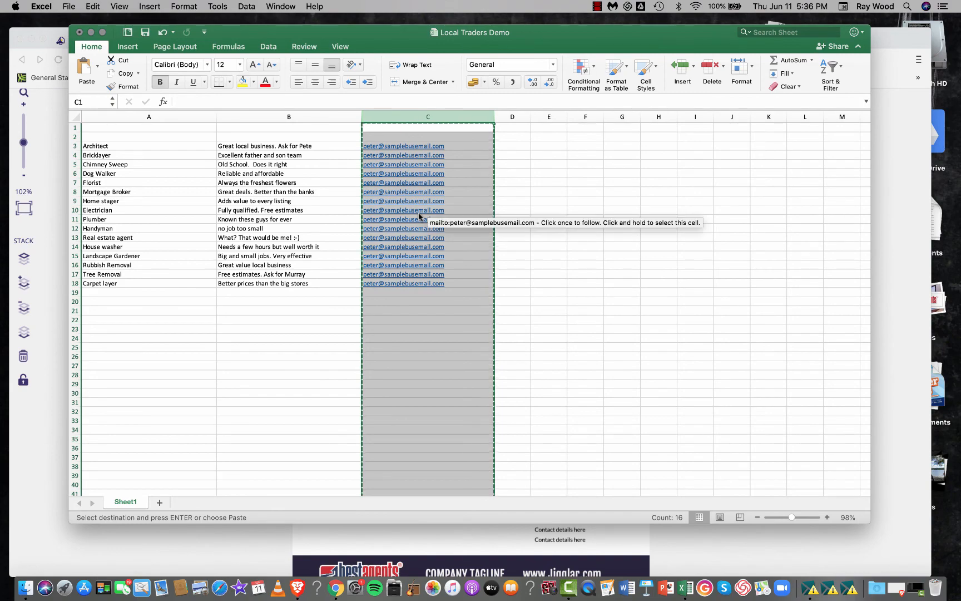
{"action": "key", "text": "ctrl+Up"}
{"action": "left_click", "coordinate": [714, 300]}
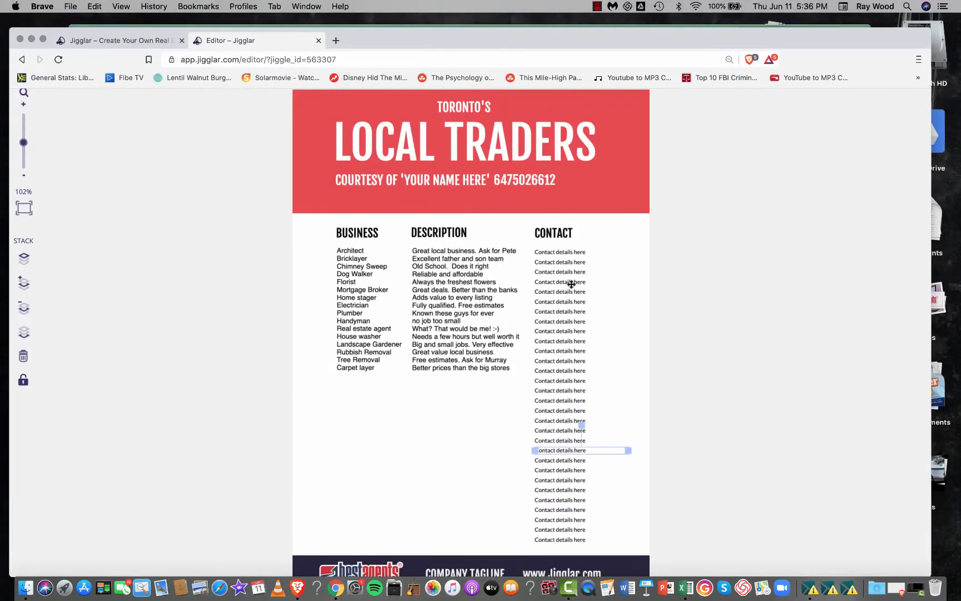
- Narrow the descriptions text block so its right edge ends just before the CONTACT column
{"action": "left_click", "coordinate": [581, 309]}
{"action": "left_click", "coordinate": [607, 510]}
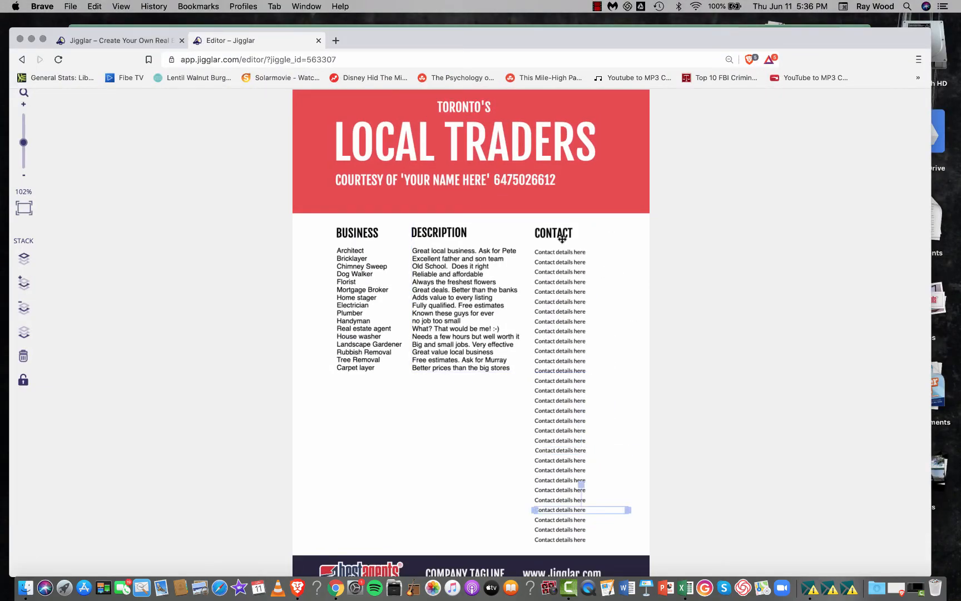
{"action": "left_click", "coordinate": [511, 270]}
{"action": "left_click_drag", "start_coordinate": [591, 297], "coordinate": [526, 299]}
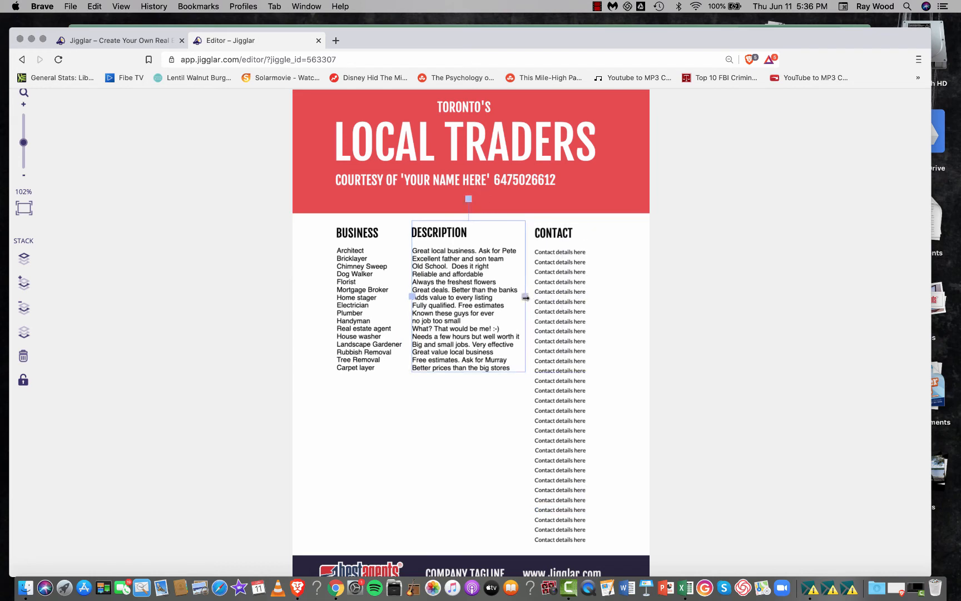
- Delete all the "Contact details here" placeholder lines under the CONTACT heading
{"action": "left_click", "coordinate": [622, 346]}
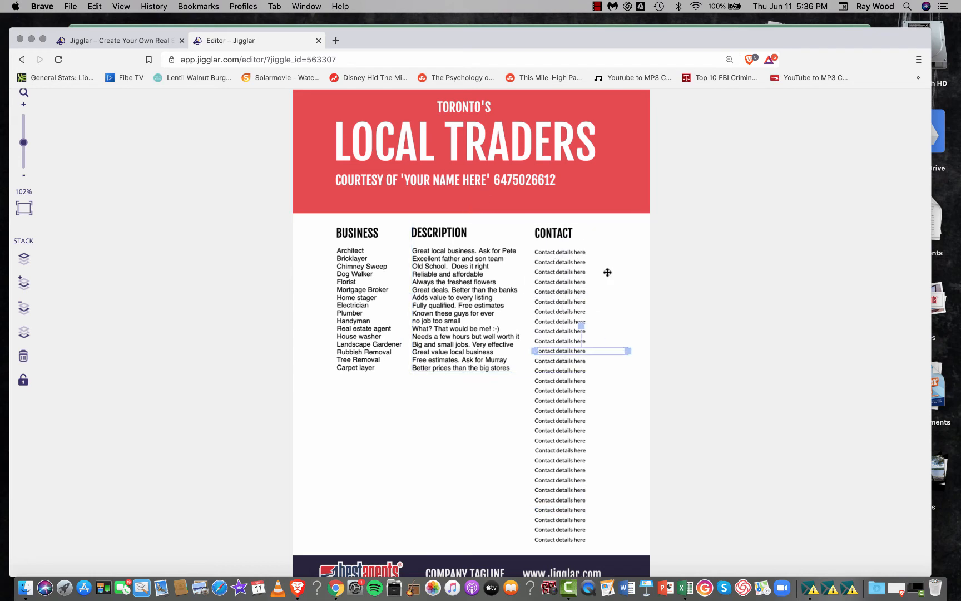
{"action": "left_click_drag", "start_coordinate": [601, 509], "coordinate": [562, 248]}
{"action": "left_click", "coordinate": [627, 549]}
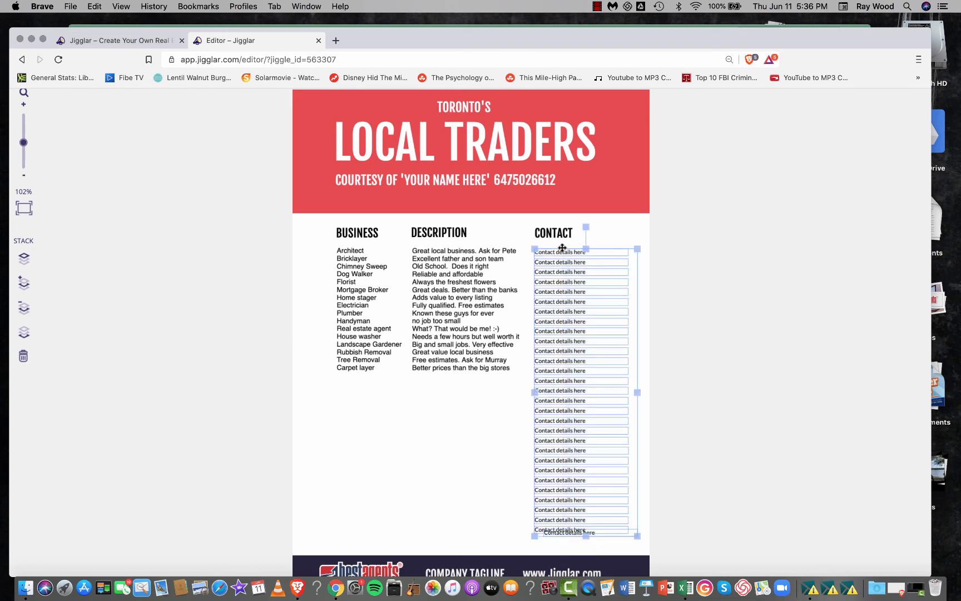
{"action": "key", "text": "BackSpace"}
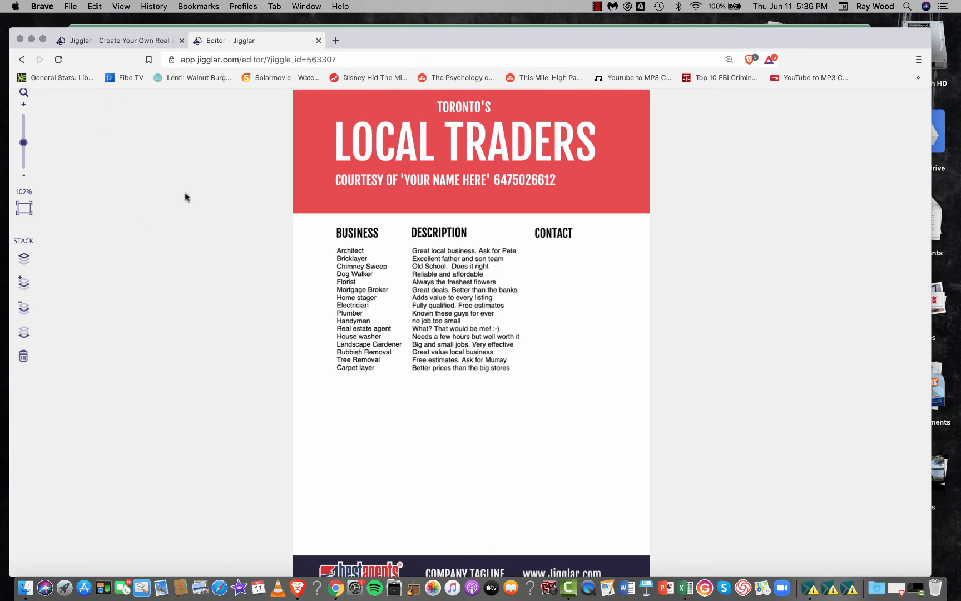
- Add a new text block beneath the CONTACT heading and replace its placeholder text with the copied contact e-mails
{"action": "scroll", "coordinate": [213, 179], "scroll_direction": "down", "scroll_amount": 3}
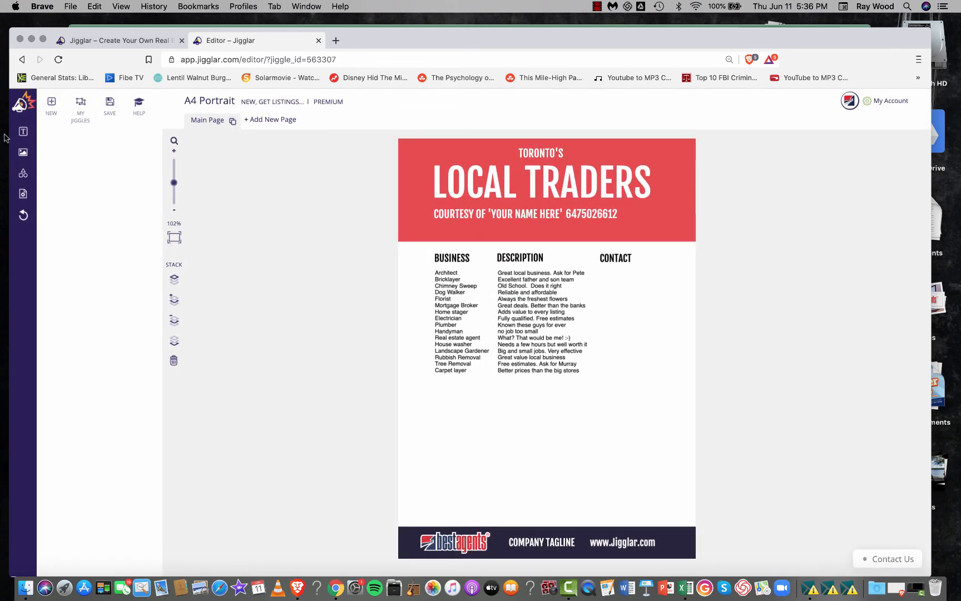
{"action": "left_click", "coordinate": [23, 132]}
{"action": "left_click", "coordinate": [97, 155]}
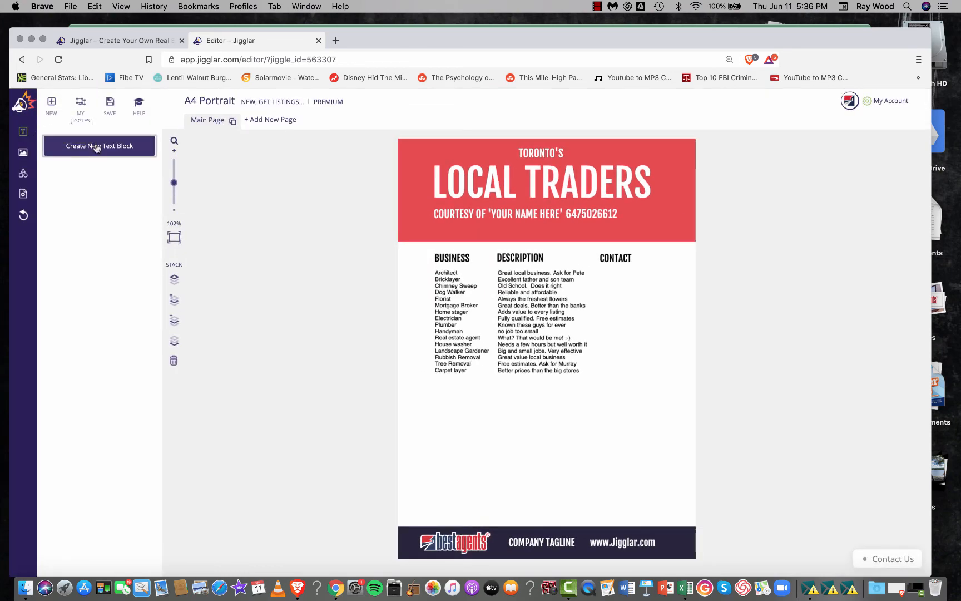
{"action": "left_click", "coordinate": [601, 422]}
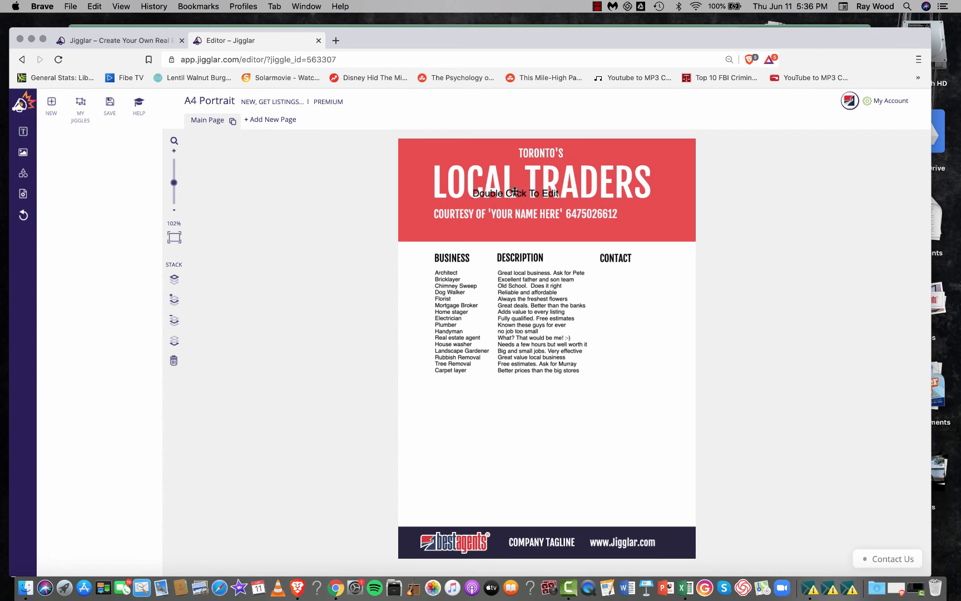
{"action": "left_click_drag", "start_coordinate": [515, 191], "coordinate": [636, 278]}
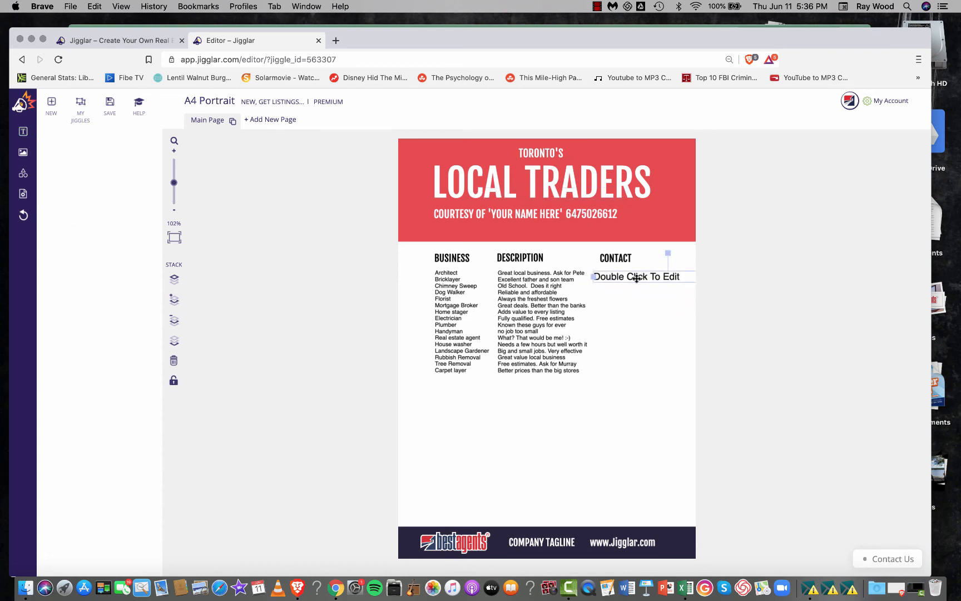
{"action": "double_click", "coordinate": [637, 277]}
{"action": "key", "text": "super+v"}
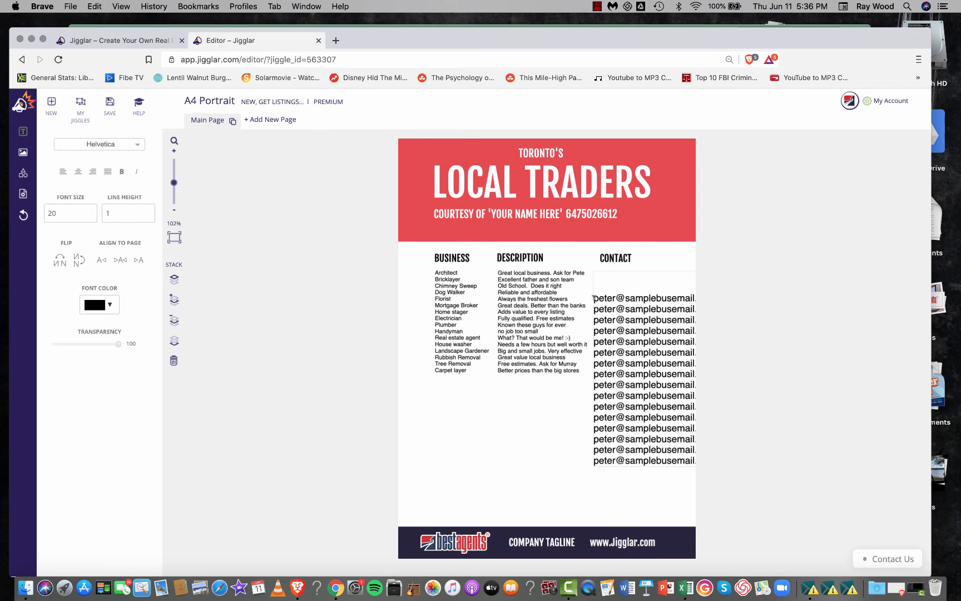
{"action": "left_click_drag", "start_coordinate": [593, 297], "coordinate": [696, 465]}
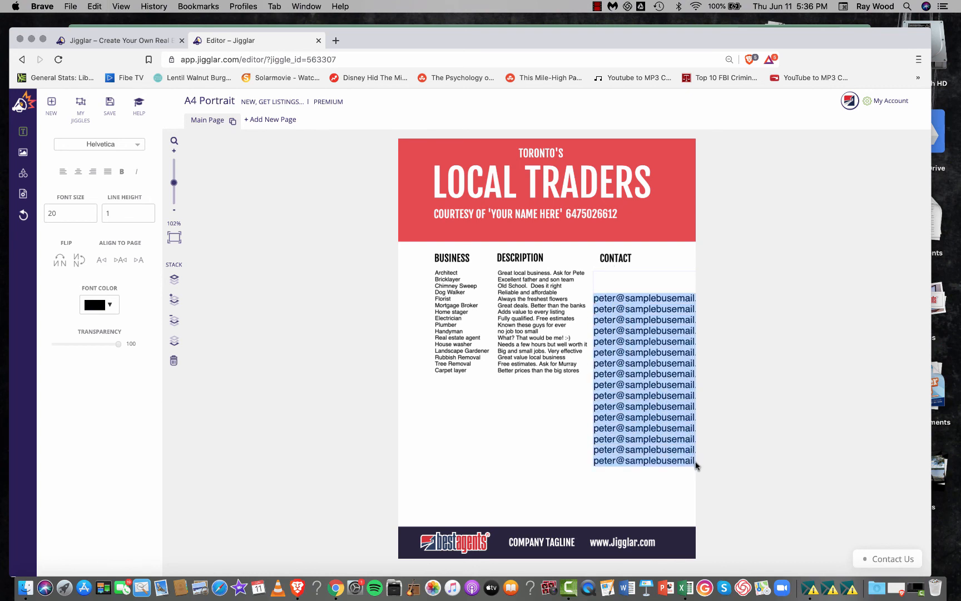
{"action": "left_click", "coordinate": [698, 466]}
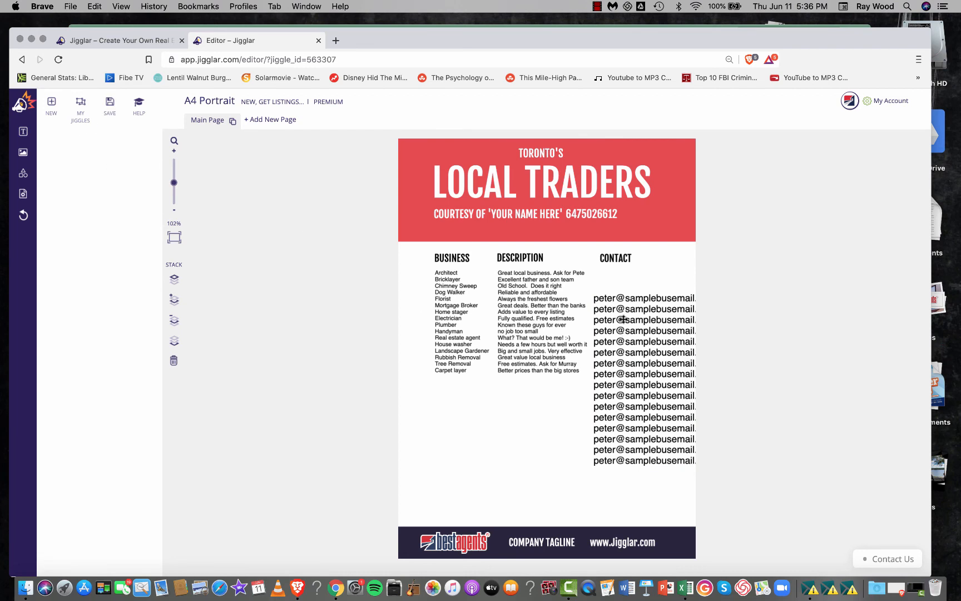
{"action": "left_click", "coordinate": [607, 295]}
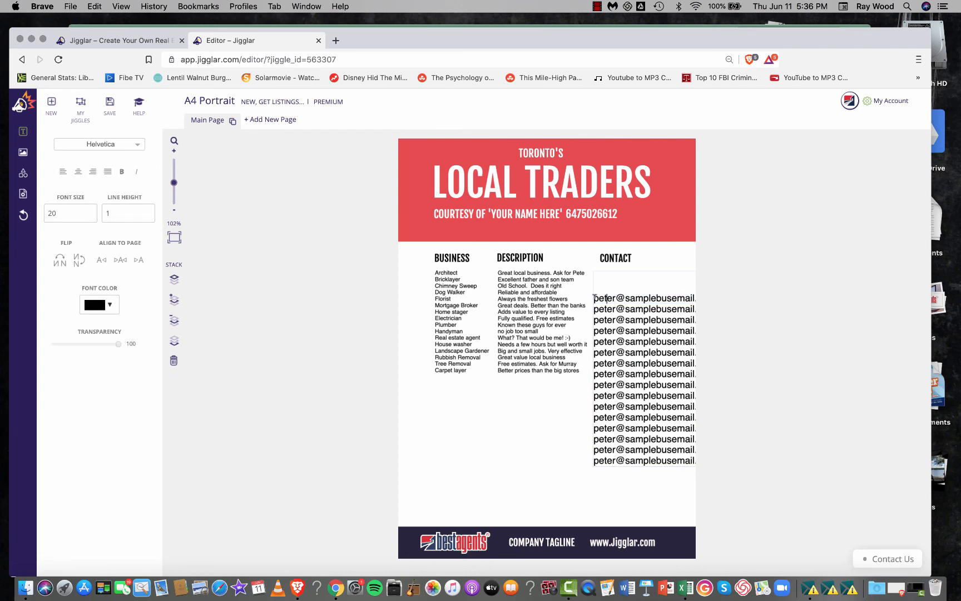
{"action": "left_click_drag", "start_coordinate": [594, 297], "coordinate": [695, 463]}
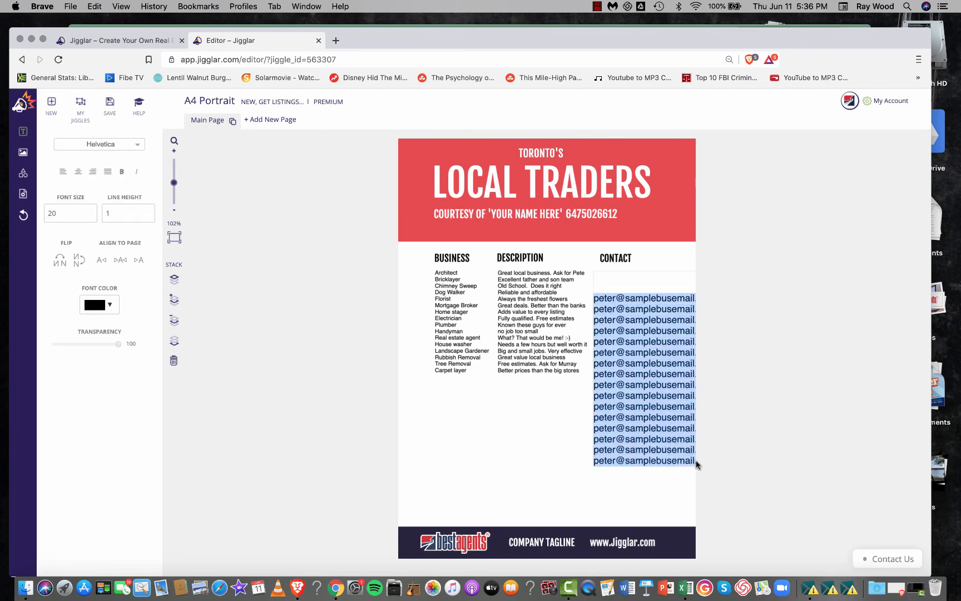
{"action": "left_click", "coordinate": [697, 465]}
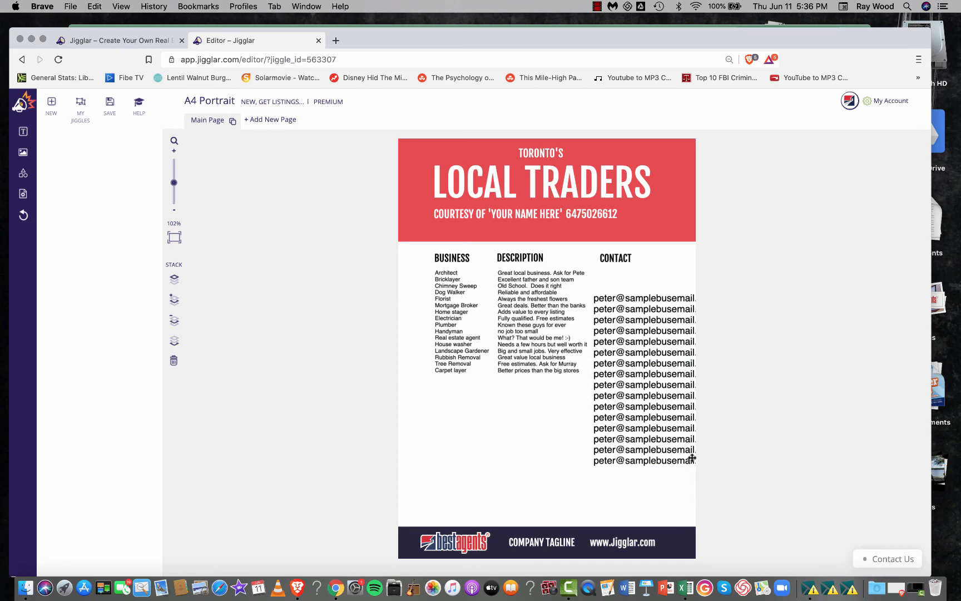
- Reduce the font size of the pasted contact e-mails to 12
{"action": "left_click", "coordinate": [692, 458]}
{"action": "left_click_drag", "start_coordinate": [691, 455], "coordinate": [596, 291]}
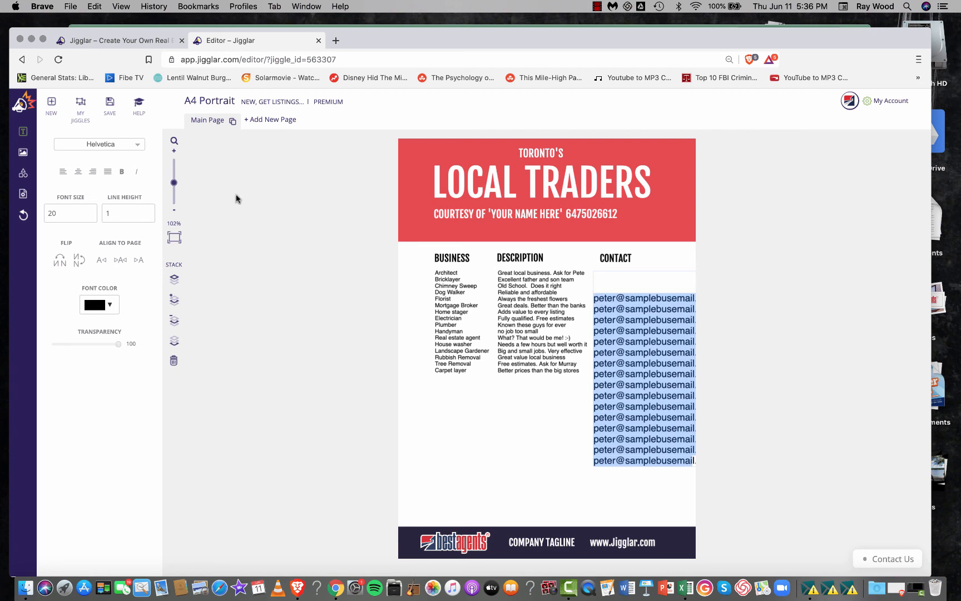
{"action": "left_click", "coordinate": [90, 215]}
{"action": "left_click", "coordinate": [90, 216]}
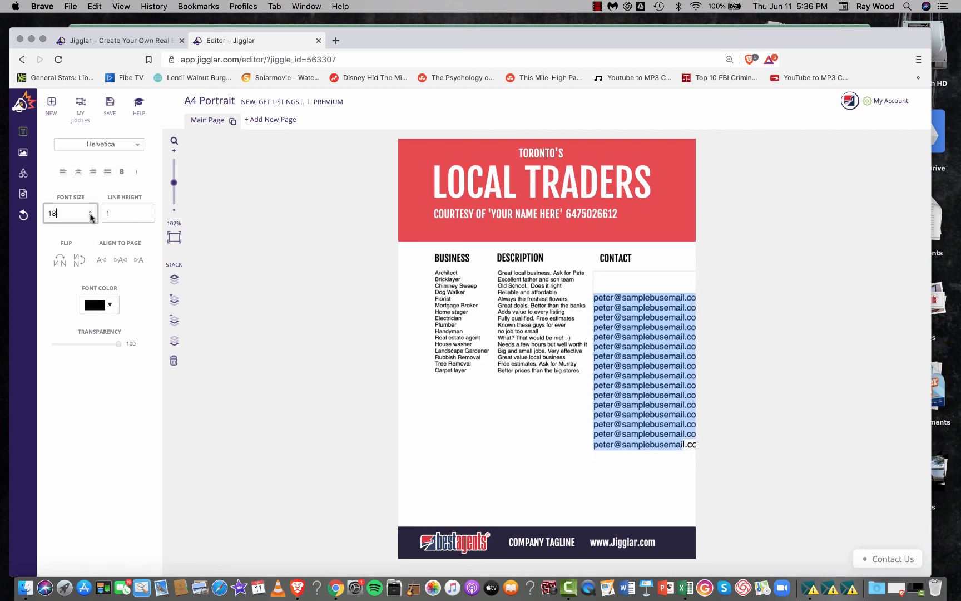
{"action": "left_click", "coordinate": [90, 215]}
{"action": "left_click", "coordinate": [90, 216]}
{"action": "left_click", "coordinate": [90, 215]}
{"action": "left_click", "coordinate": [90, 215]}
{"action": "left_click", "coordinate": [90, 215]}
{"action": "left_click", "coordinate": [91, 215]}
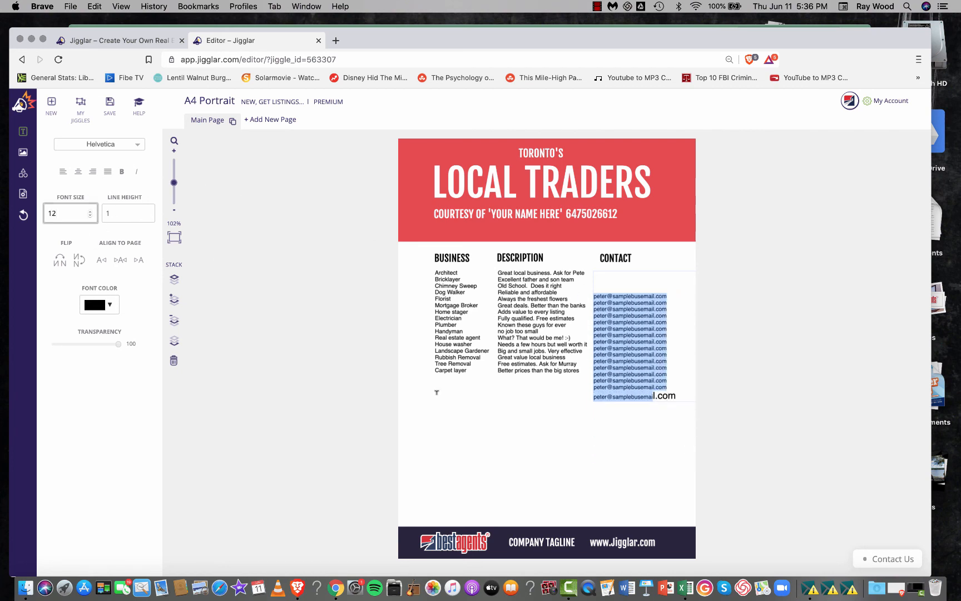
- Replace the oversized ending of the last contact e-mail with text matching the smaller size of the other lines
{"action": "left_click", "coordinate": [588, 491]}
{"action": "left_click", "coordinate": [675, 395]}
{"action": "left_click", "coordinate": [676, 395]}
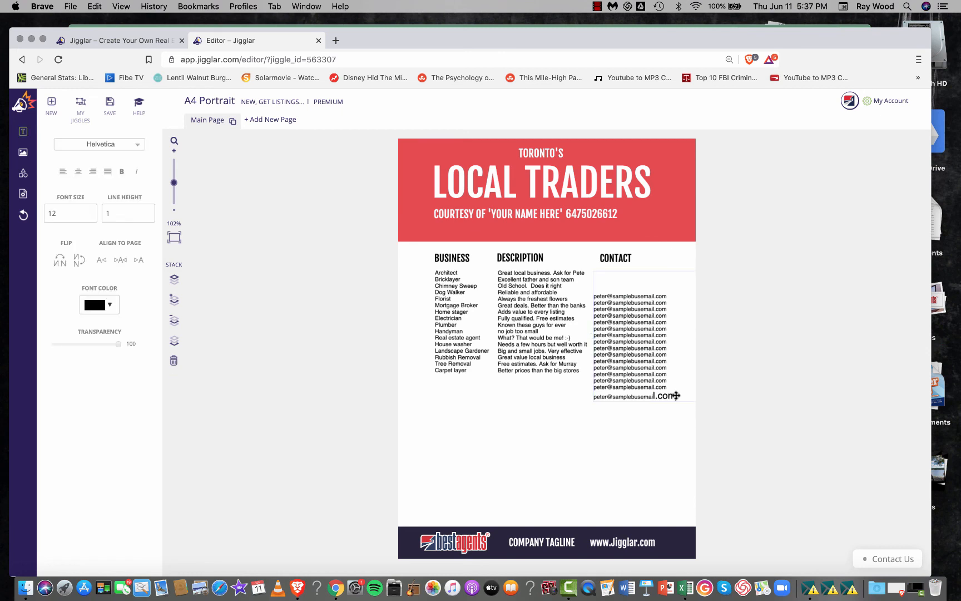
{"action": "key", "text": "BackSpace"}
{"action": "key", "text": "BackSpace"}
{"action": "key", "text": "BackSpace"}
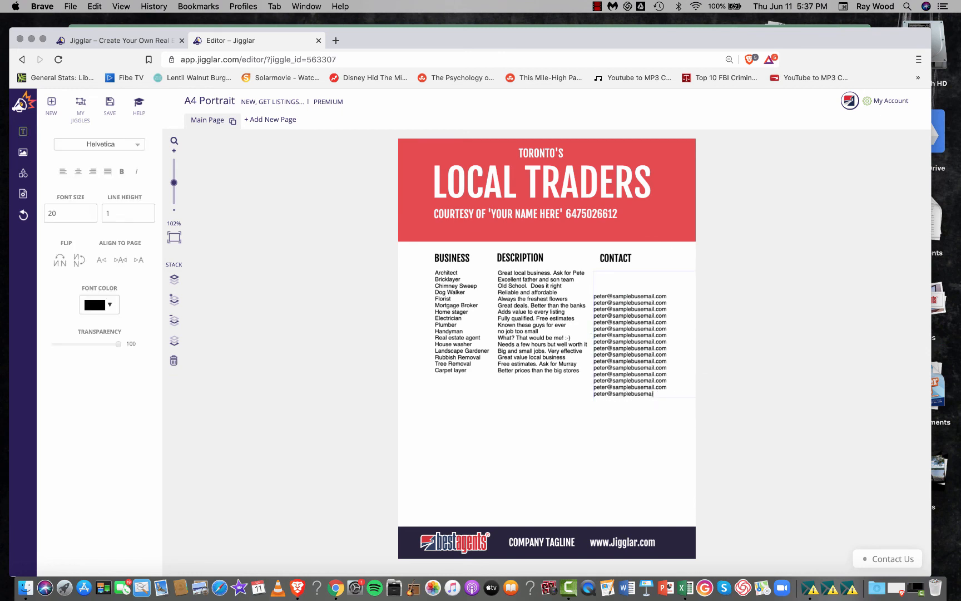
{"action": "left_click", "coordinate": [634, 454]}
- Move the contact e-mail block up beneath the CONTACT heading, level with the business and description lists
{"action": "left_click_drag", "start_coordinate": [632, 370], "coordinate": [639, 344]}
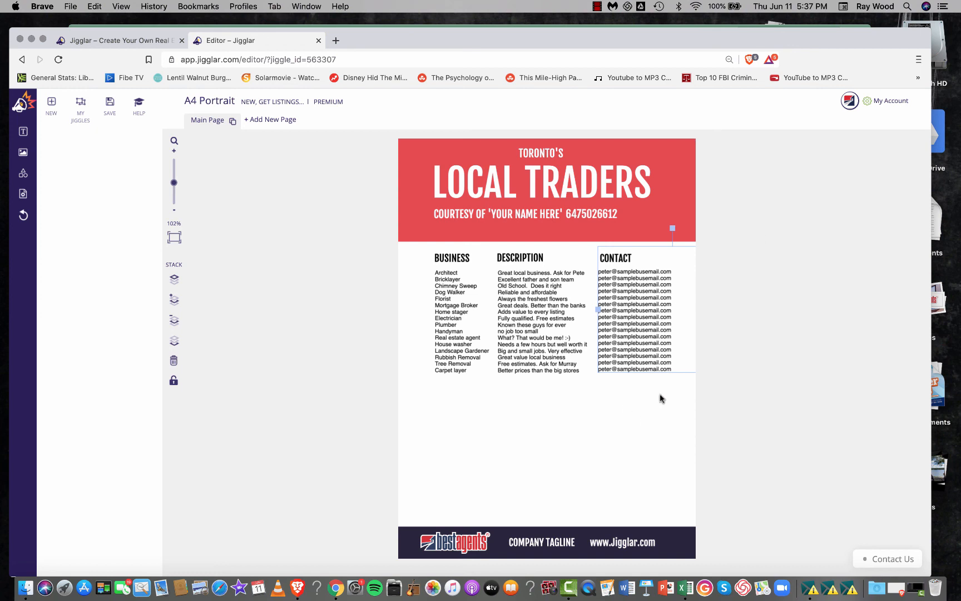
{"action": "left_click", "coordinate": [606, 473]}
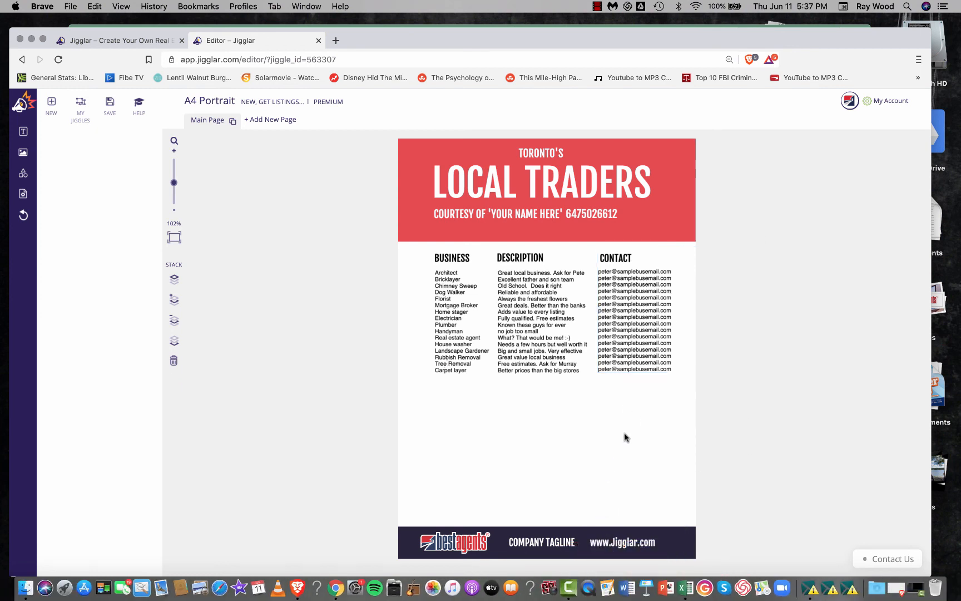
{"action": "left_click", "coordinate": [643, 366]}
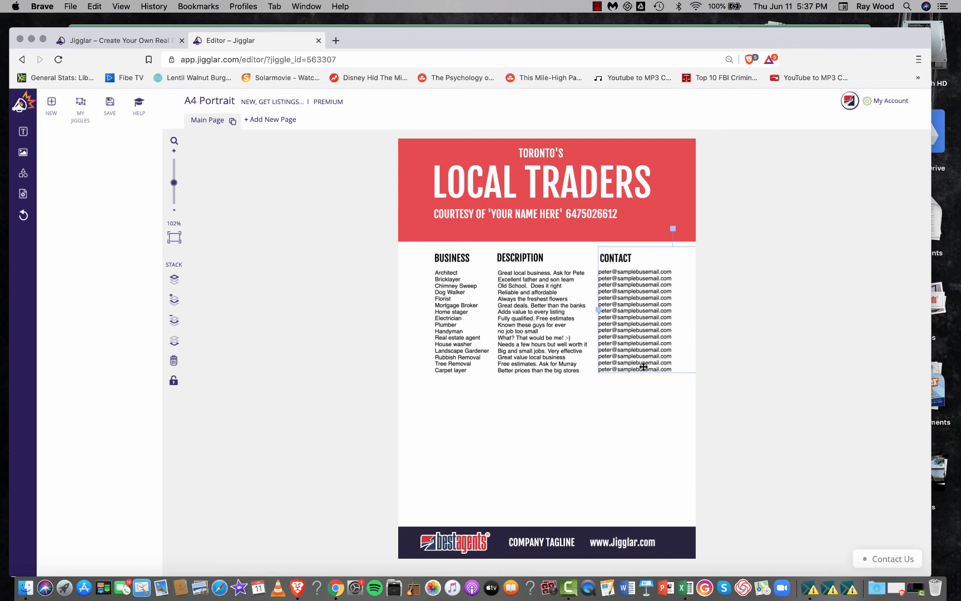
{"action": "left_click", "coordinate": [597, 8]}
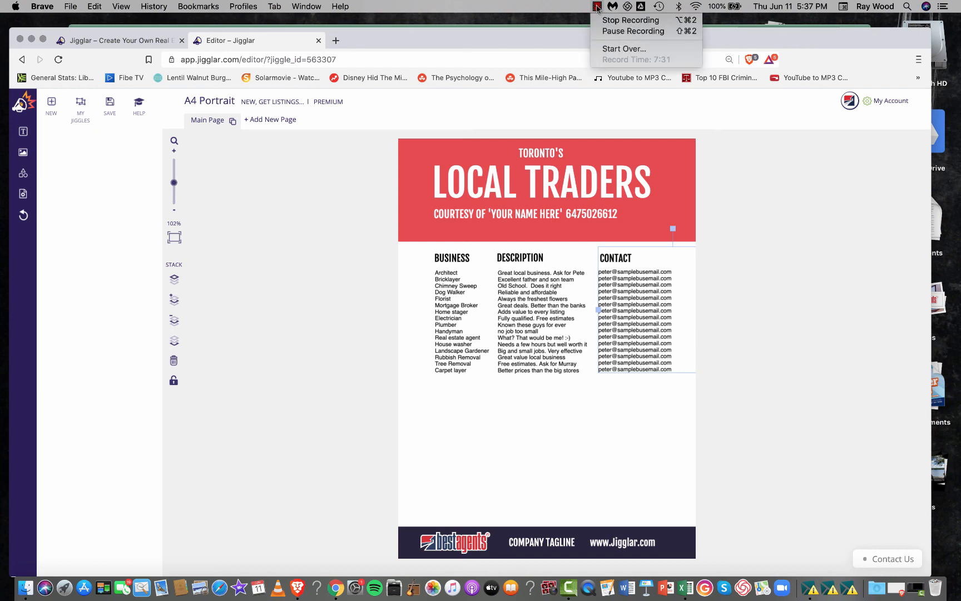